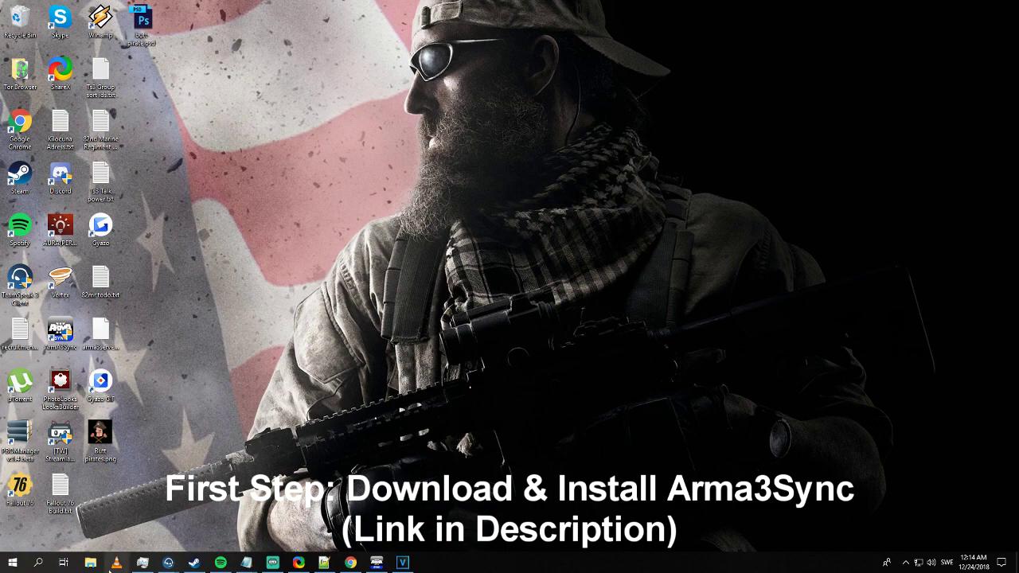
Step: Download the ArmA3Sync launcher archive from its Armaholic page in Chrome and open the downloaded archive
left_click(350, 562)
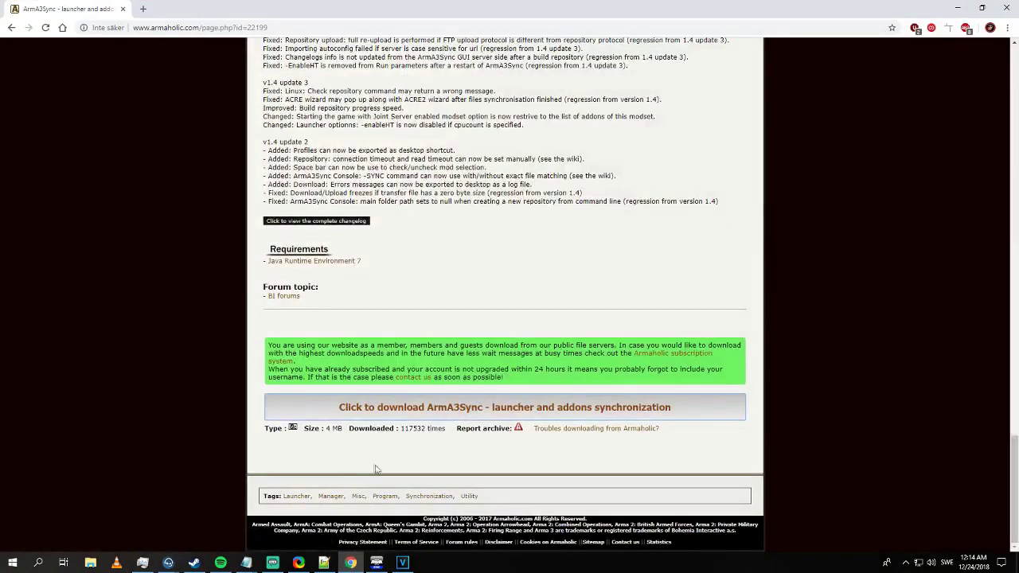
scroll(159, 188, "up", 15)
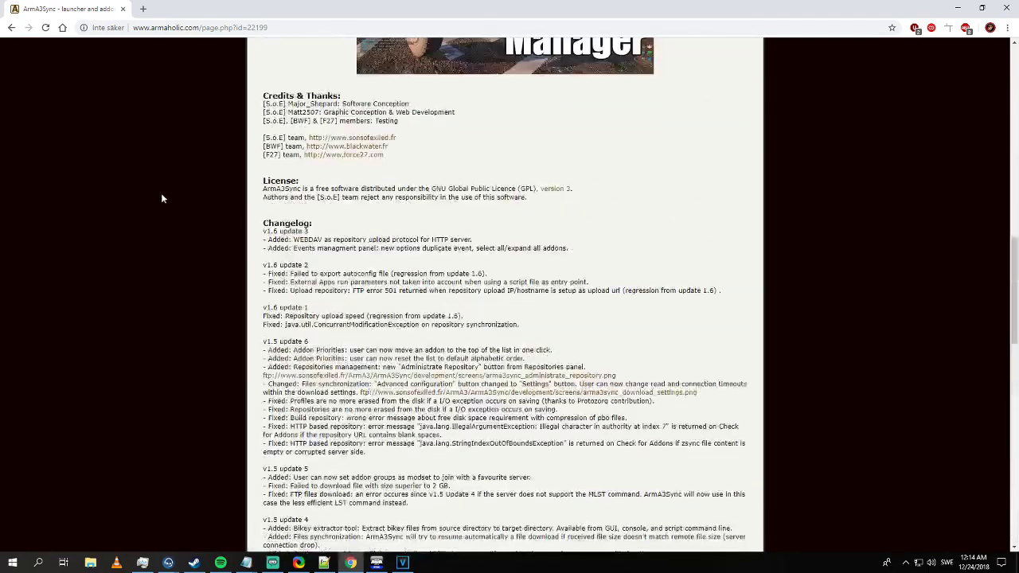
scroll(367, 326, "down", 15)
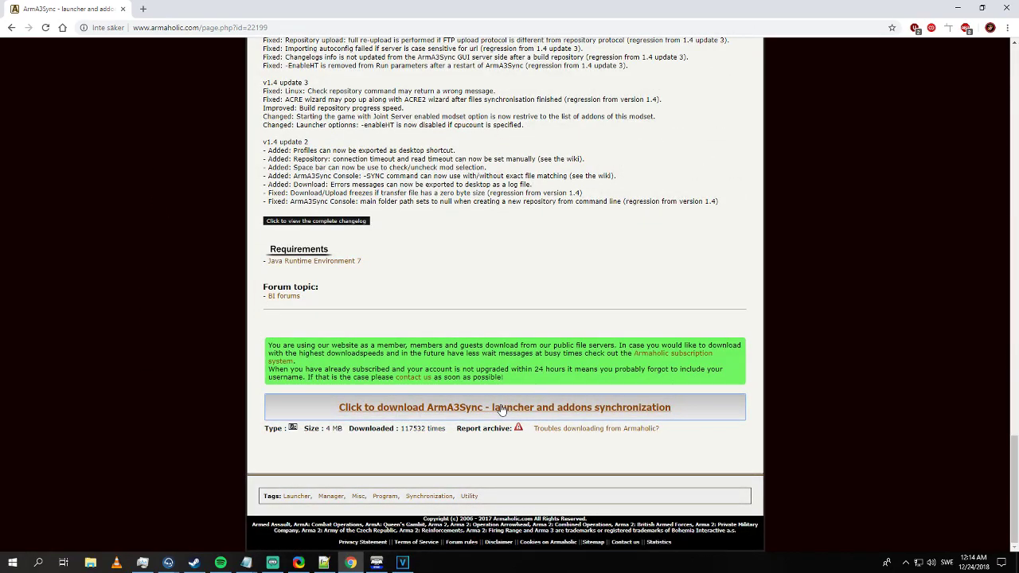
left_click(1007, 28)
left_click(893, 97)
left_click(447, 122)
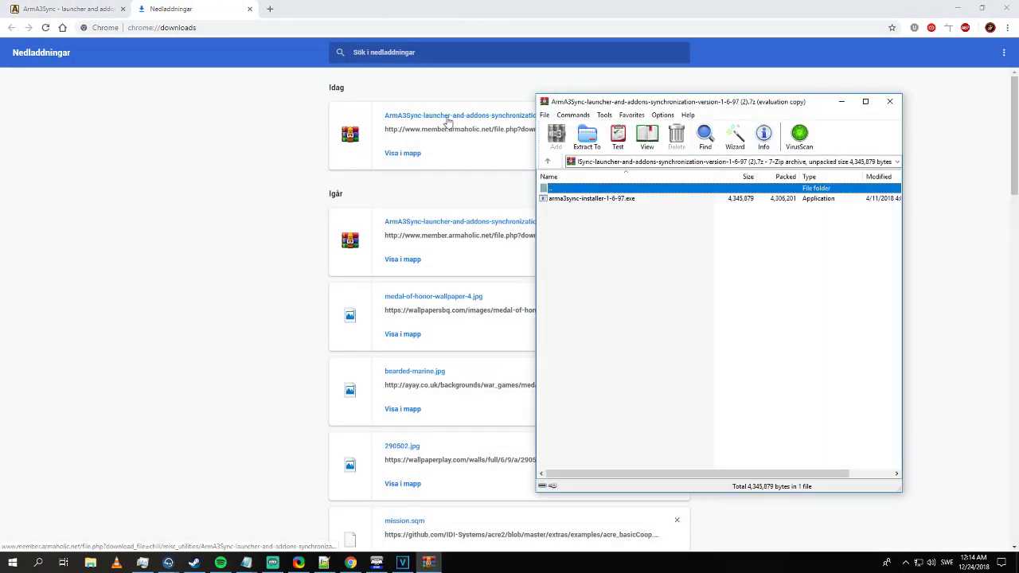
Step: Minimize the browser, then select arma3sync-installer-1-6-97.exe in the archive and close the archive window
left_click(249, 9)
left_click(957, 7)
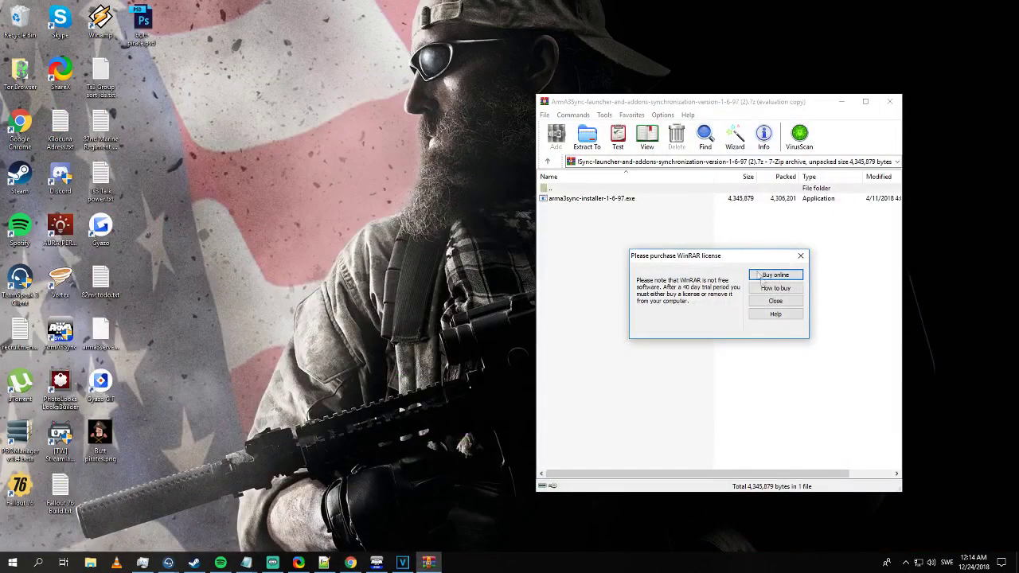
left_click(772, 301)
left_click(574, 199)
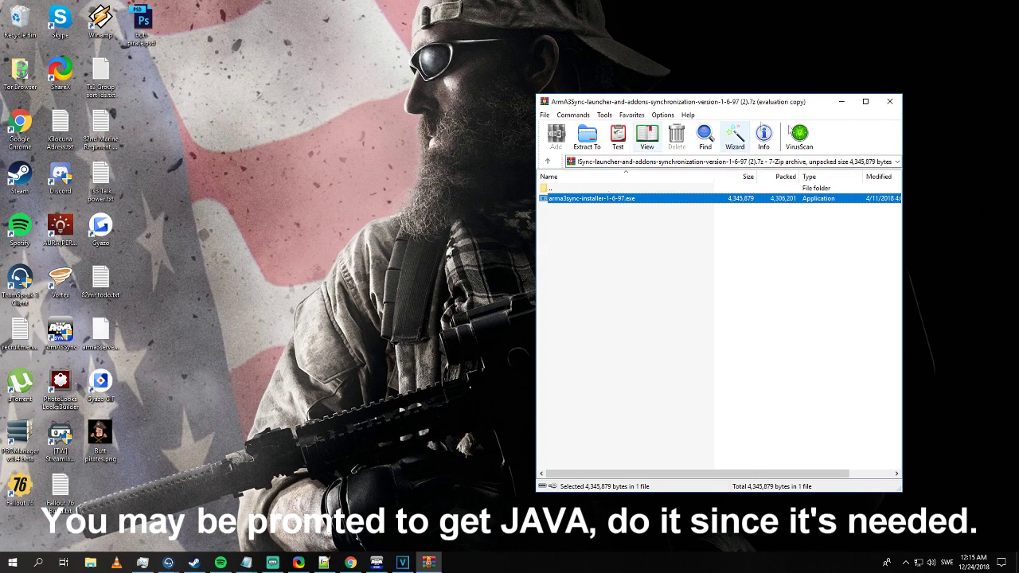
left_click(891, 102)
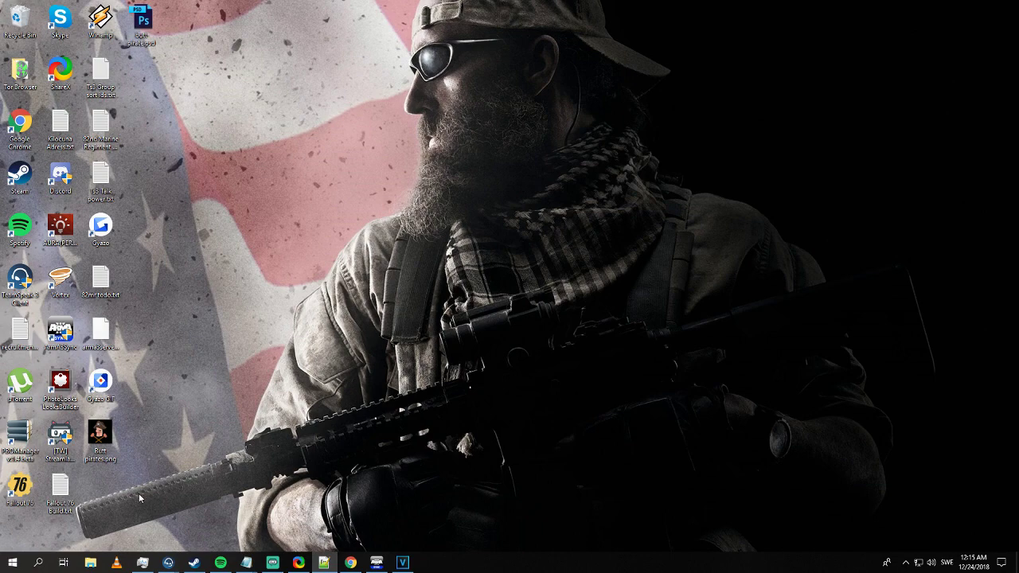
Step: Search Windows for "arma3" and launch ArmA3Sync
left_click(42, 563)
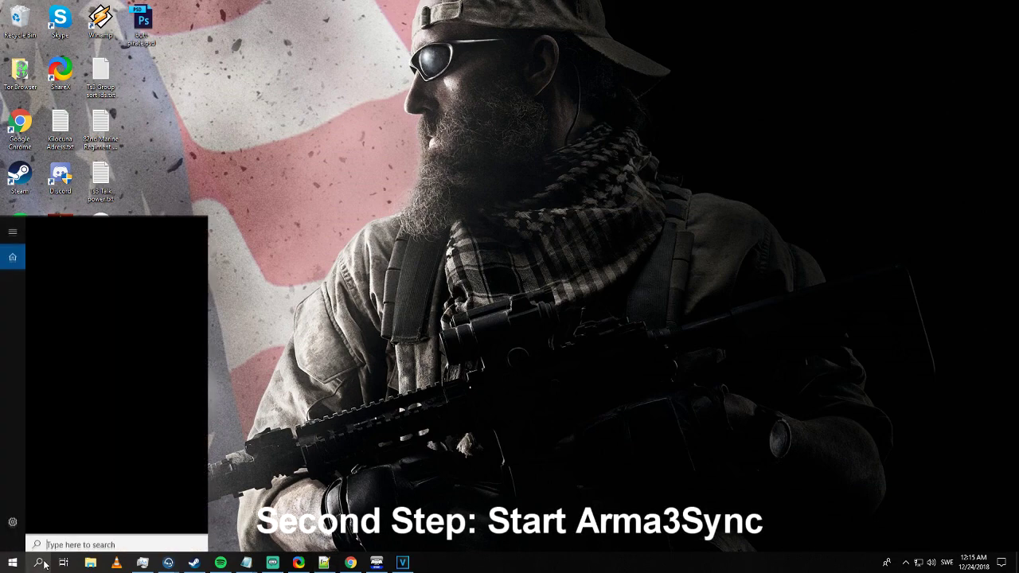
type("arma3")
left_click(145, 281)
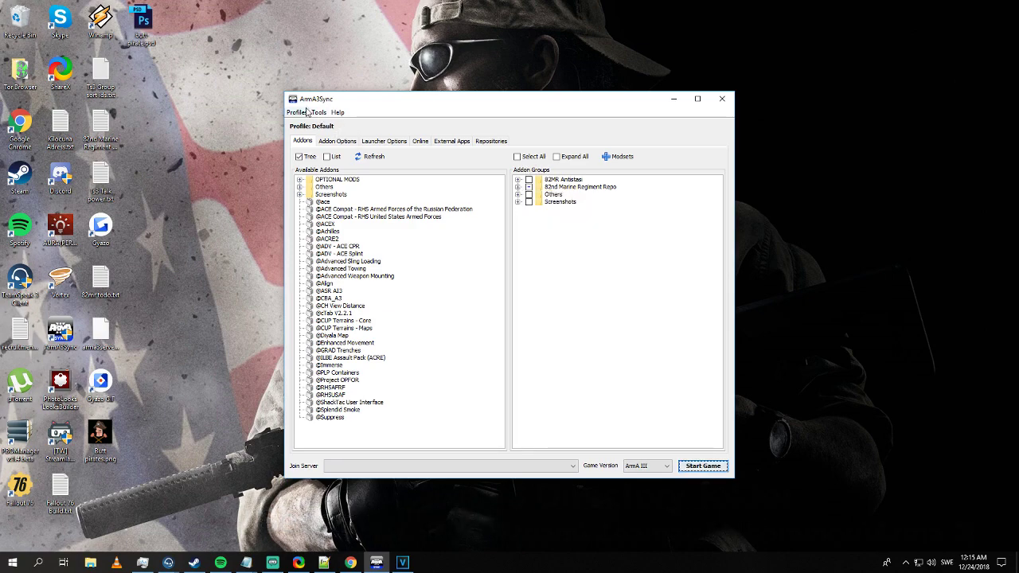
Step: Switch to Steam and open Arma 3's local files folder from the game's properties
left_click(193, 563)
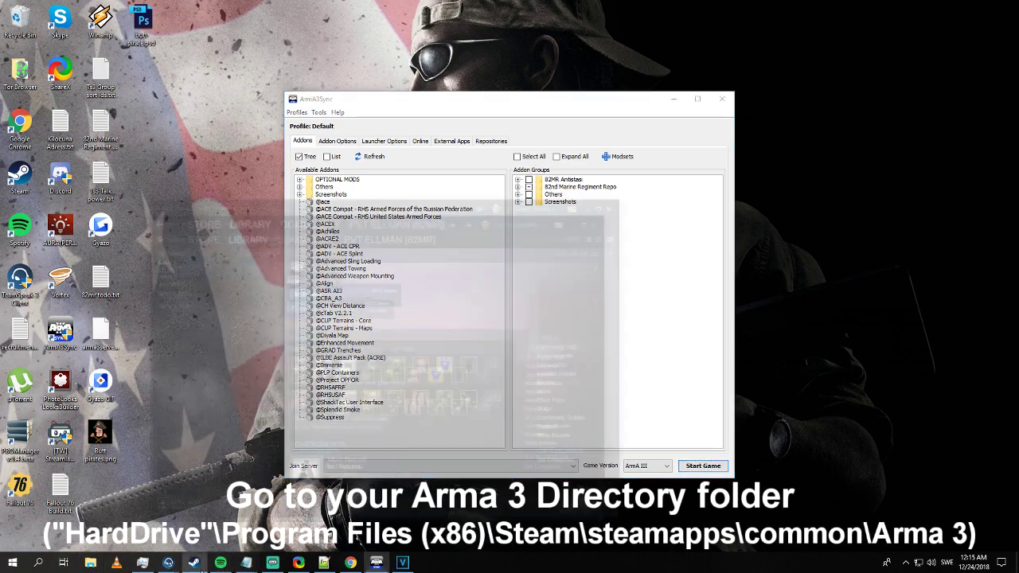
right_click(202, 213)
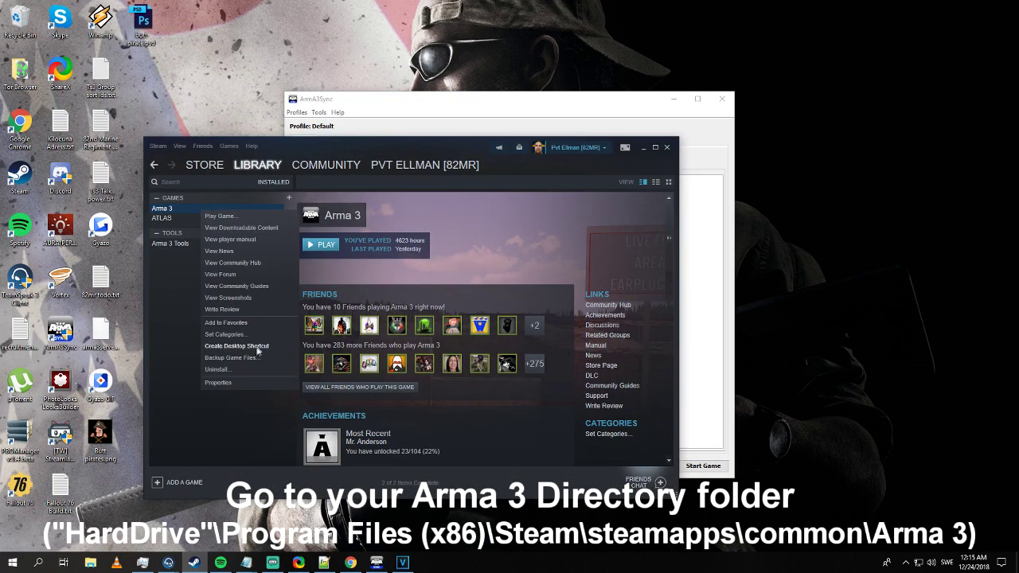
left_click(237, 381)
left_click(132, 210)
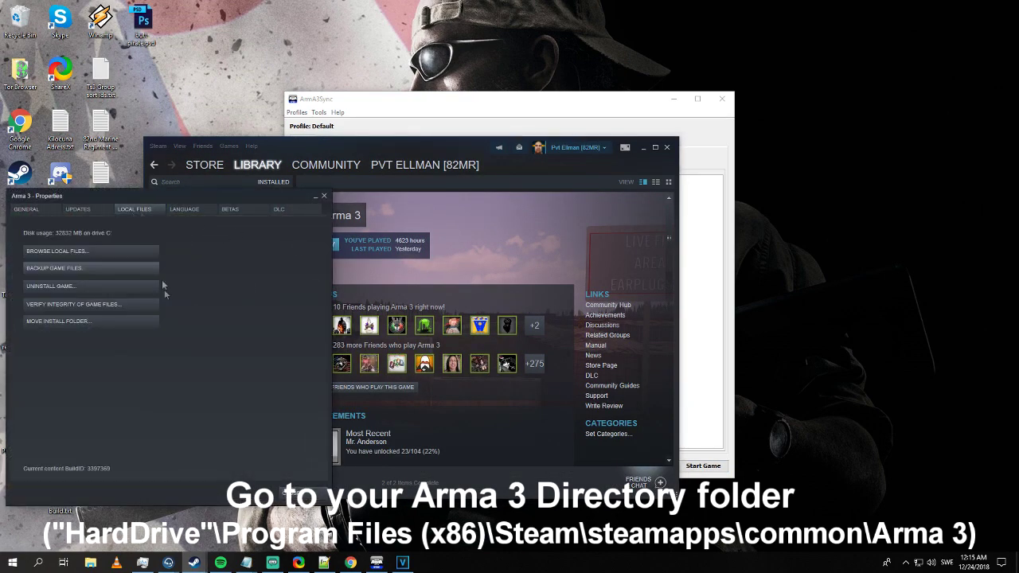
left_click(102, 249)
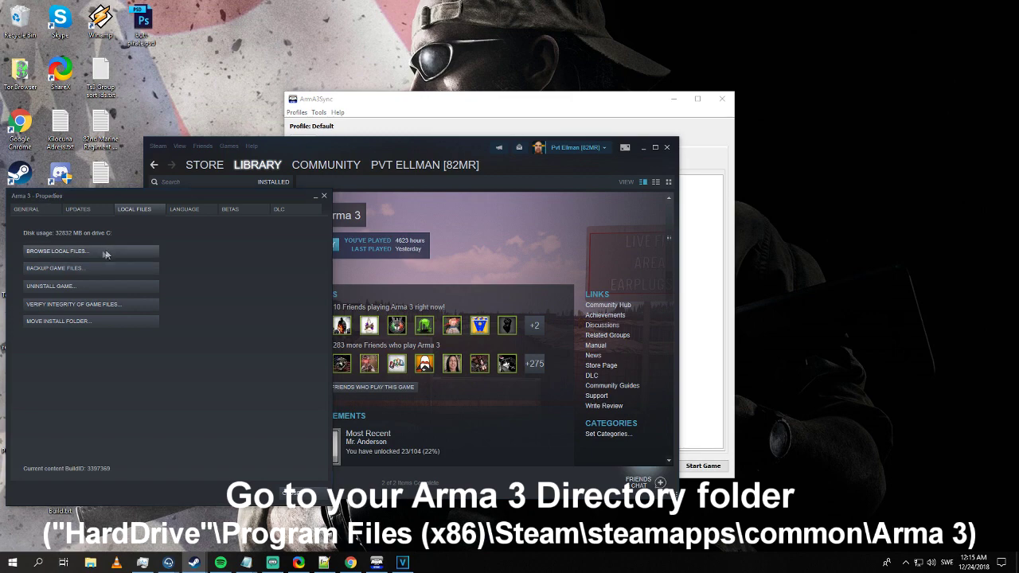
left_click(324, 198)
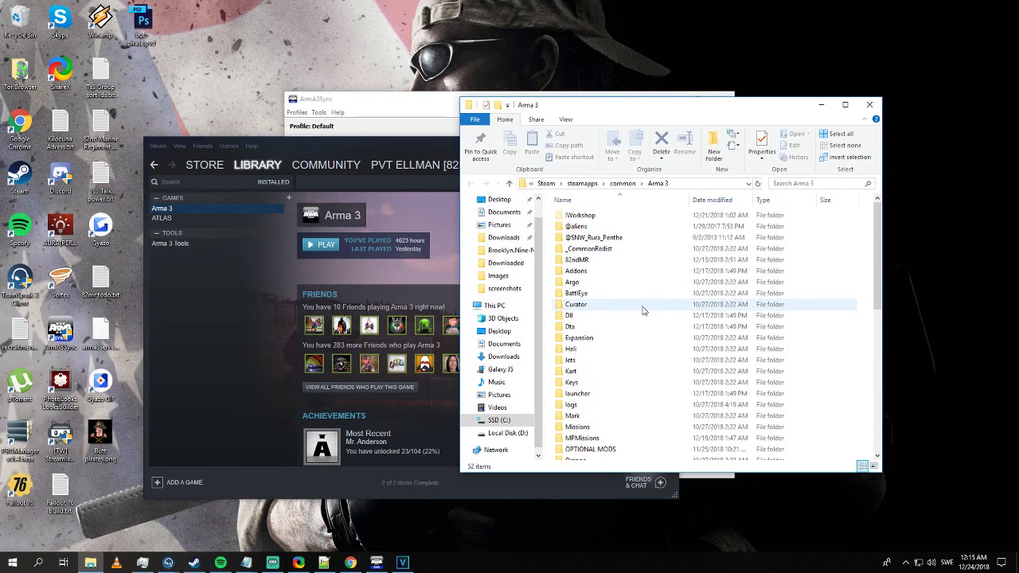
Step: Locate the 82ndMR folder in the Arma 3 directory, then close the folder window and minimize Steam
left_click(557, 259)
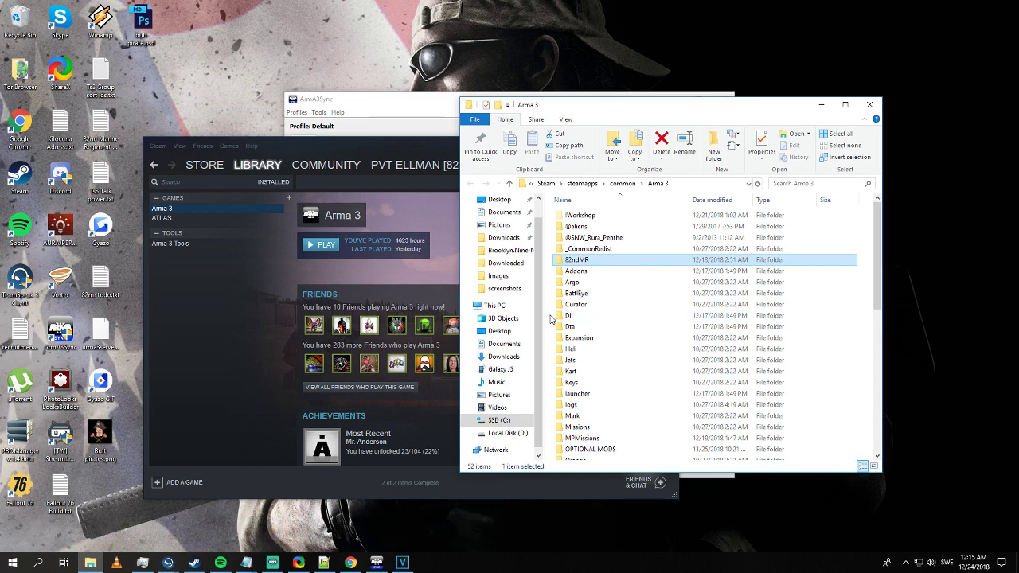
left_click(870, 105)
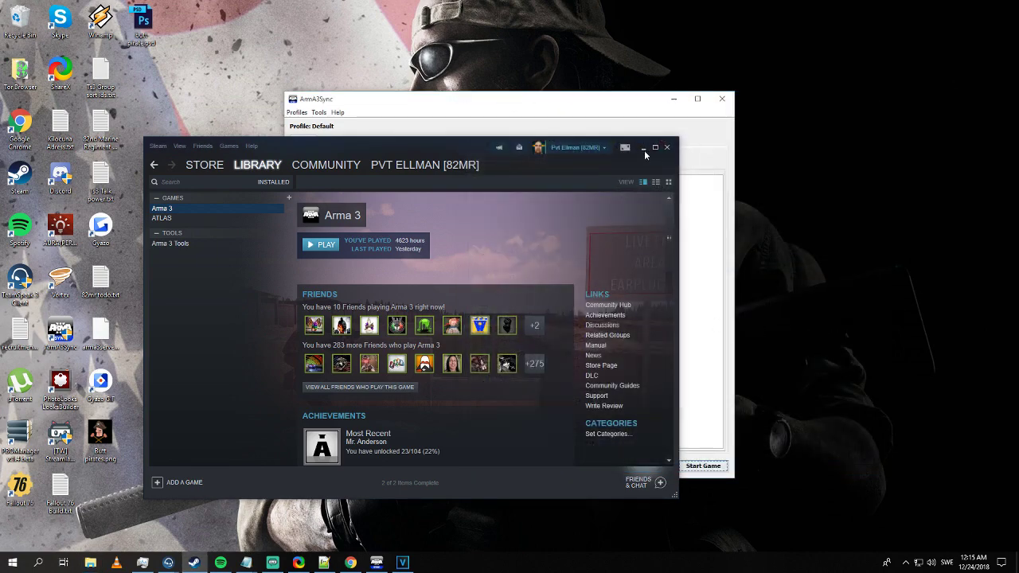
left_click(643, 147)
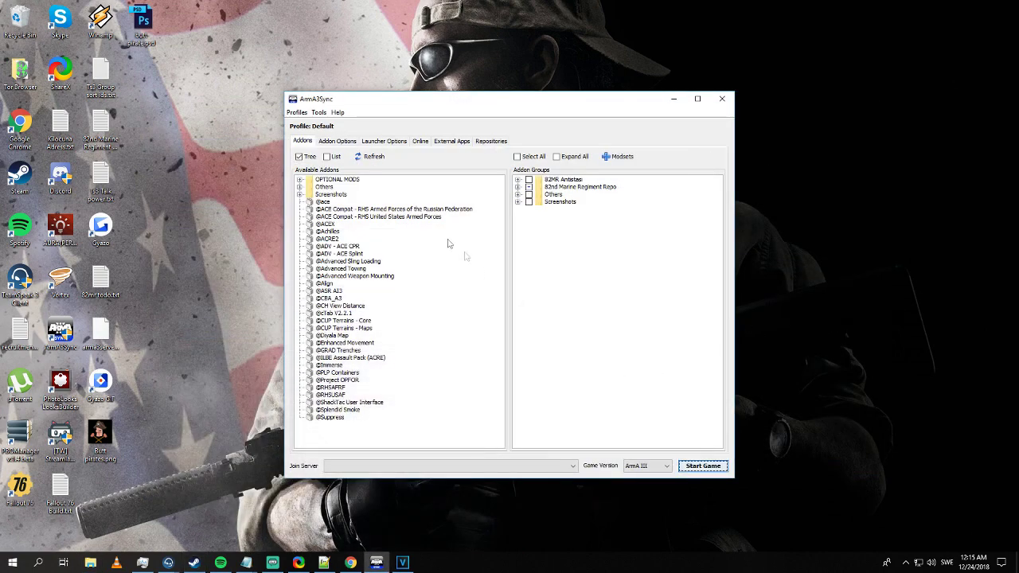
Step: Create a new ArmA3Sync profile named Test and check that it is the active profile
left_click(297, 113)
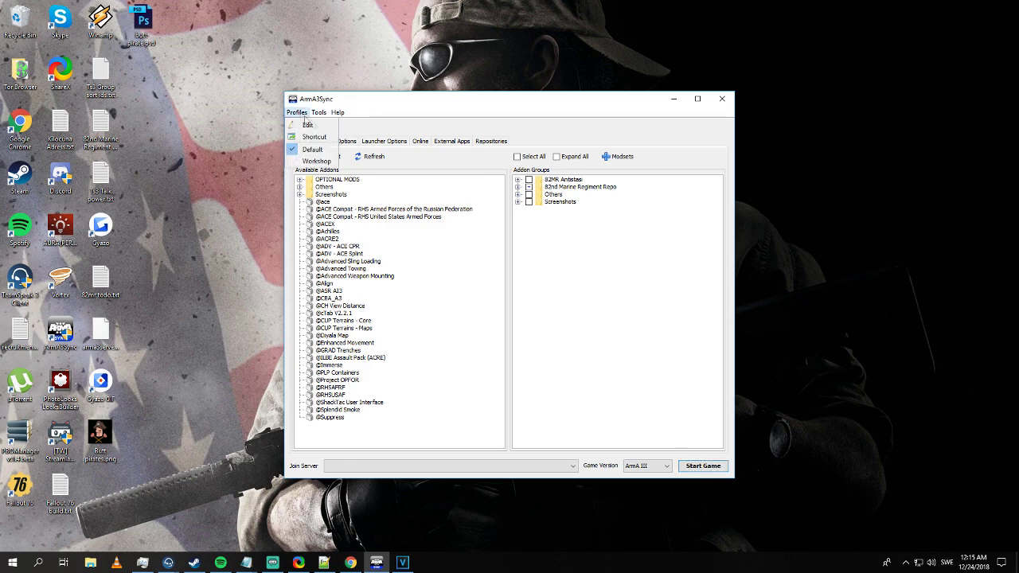
mouse_move(318, 113)
left_click(301, 158)
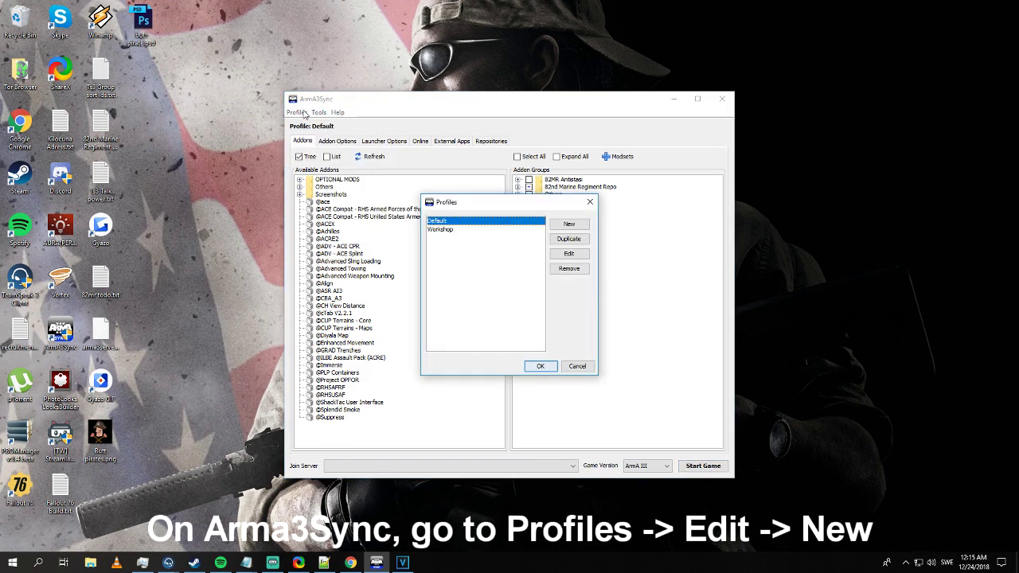
left_click(568, 223)
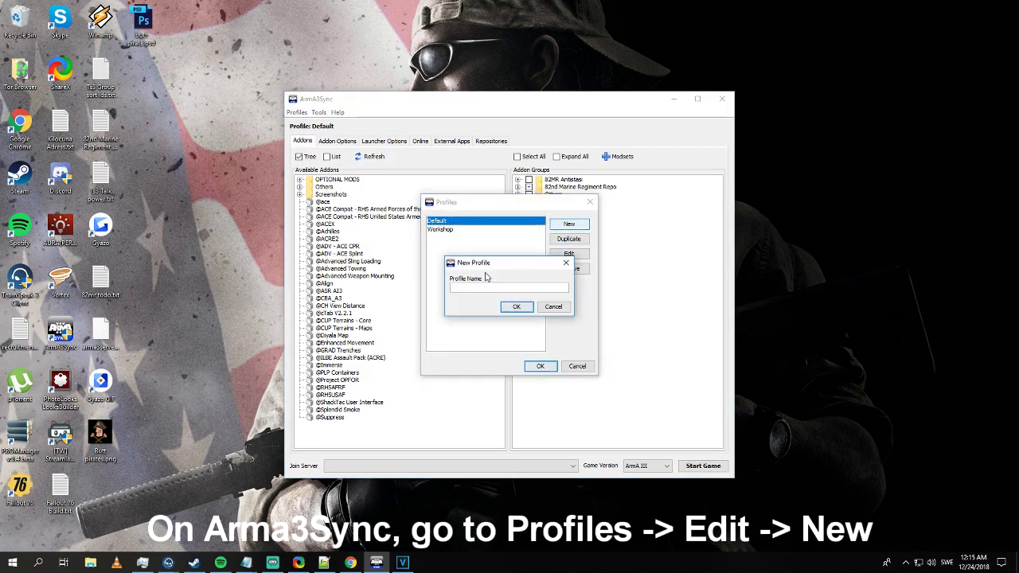
type("Test")
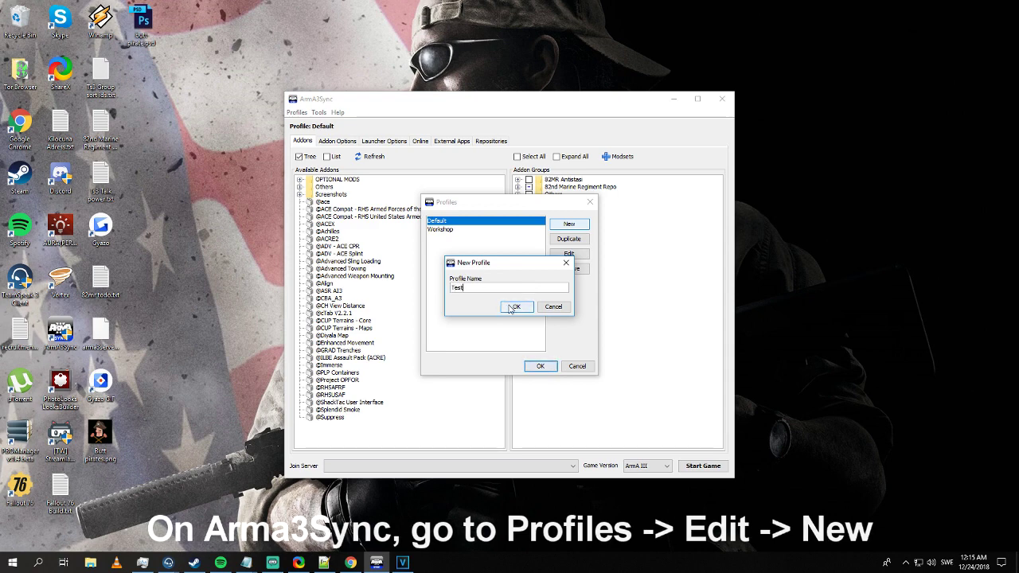
left_click(511, 307)
left_click(540, 366)
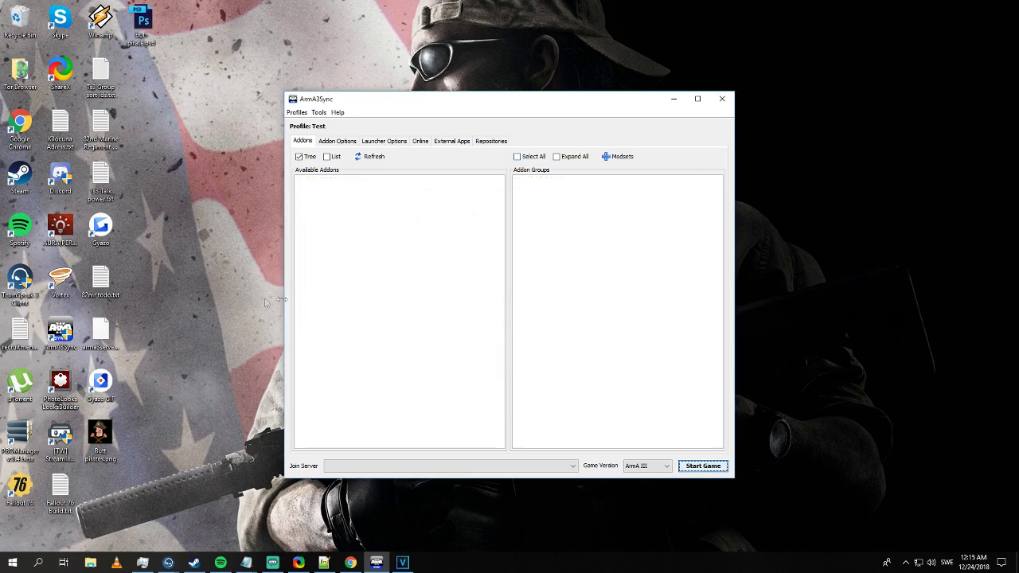
left_click(319, 112)
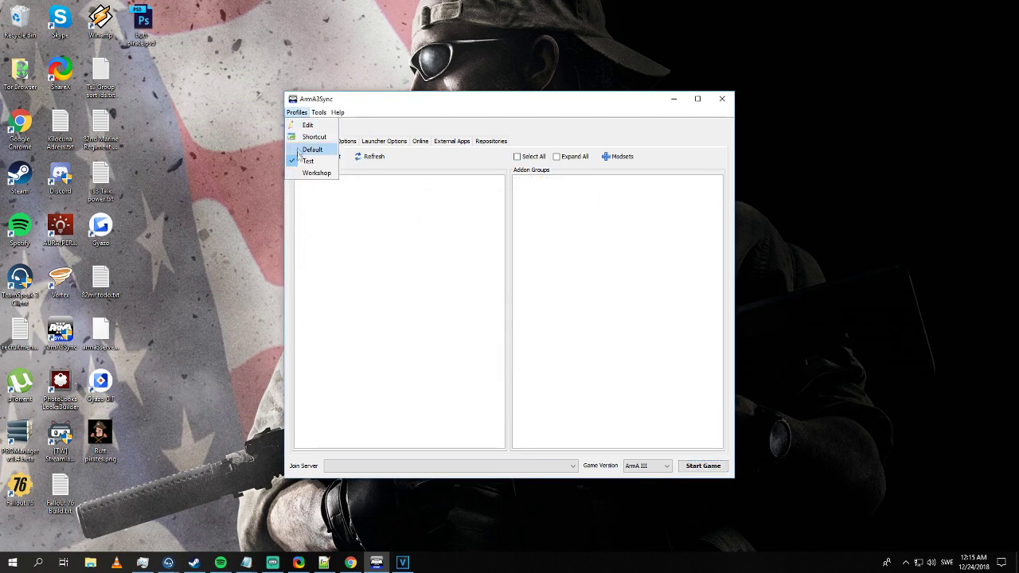
left_click(437, 111)
Step: Start adding an addon search directory to the Test profile and browse to the SSD (C:) drive
left_click(337, 141)
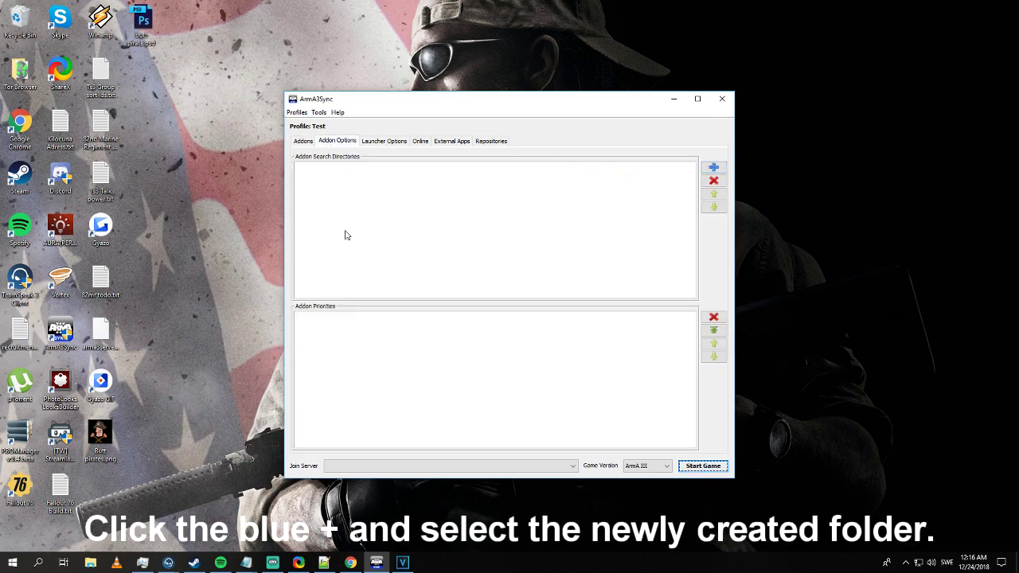
left_click(714, 167)
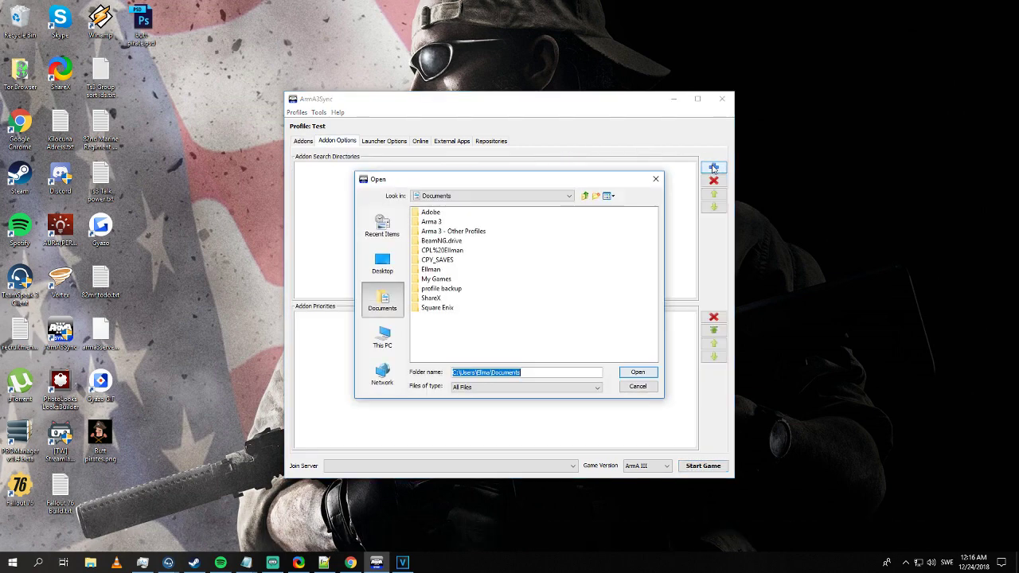
left_click(382, 336)
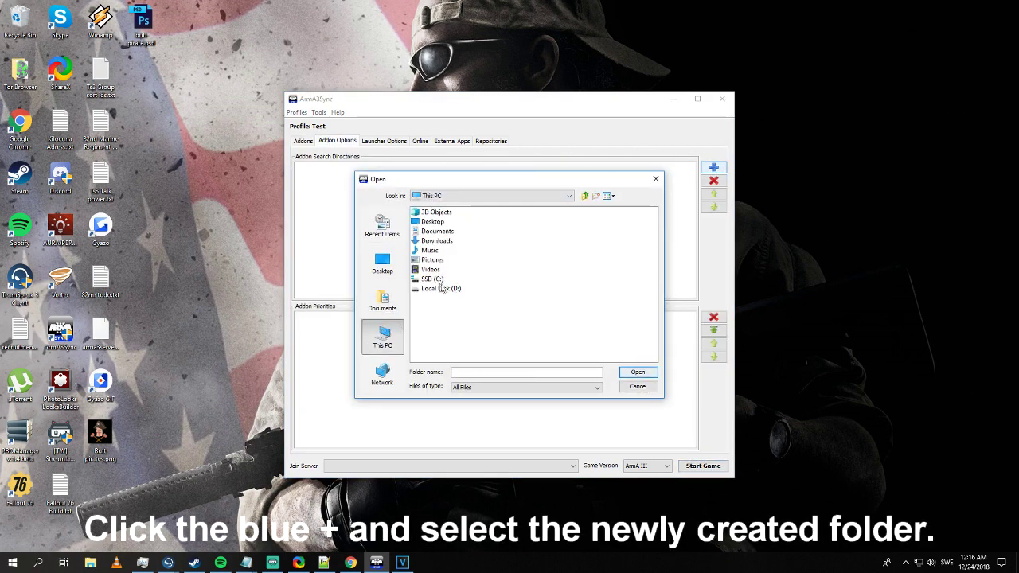
double_click(441, 289)
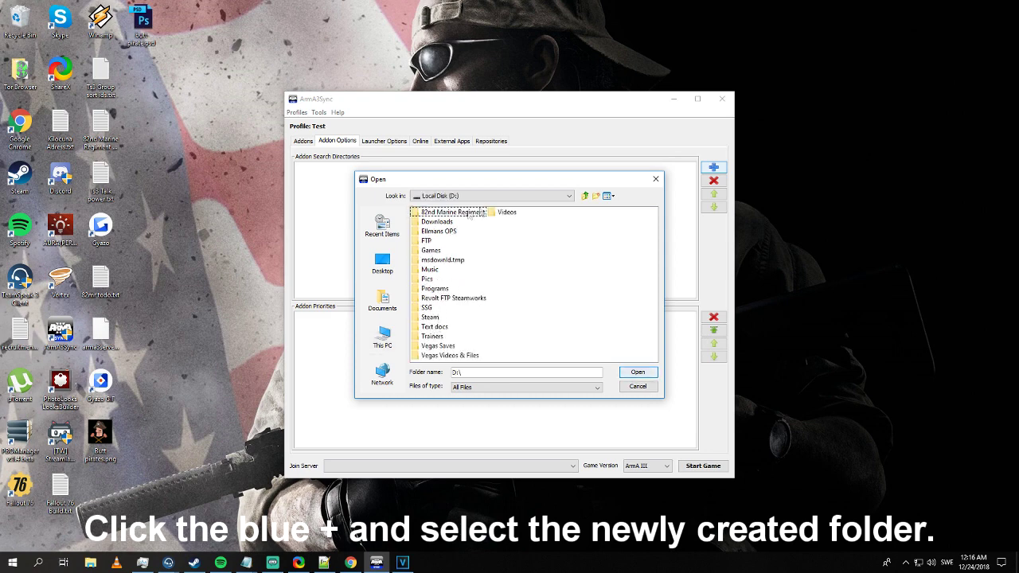
left_click(478, 195)
left_click(446, 226)
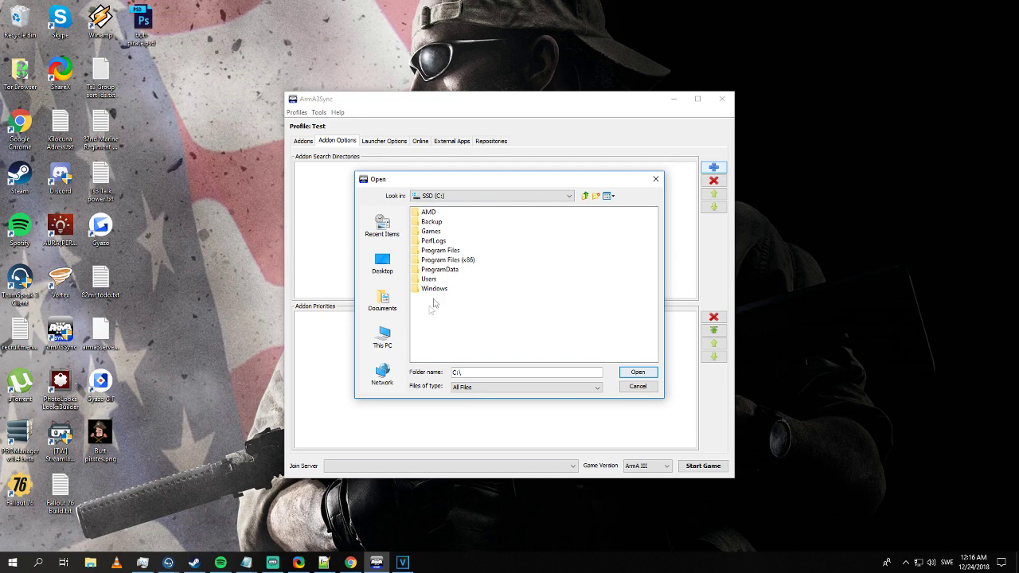
Step: Browse to the Program Files (x86)\Steam\steamapps\common folder for the addon search directory
double_click(446, 260)
left_click(443, 299)
key("s")
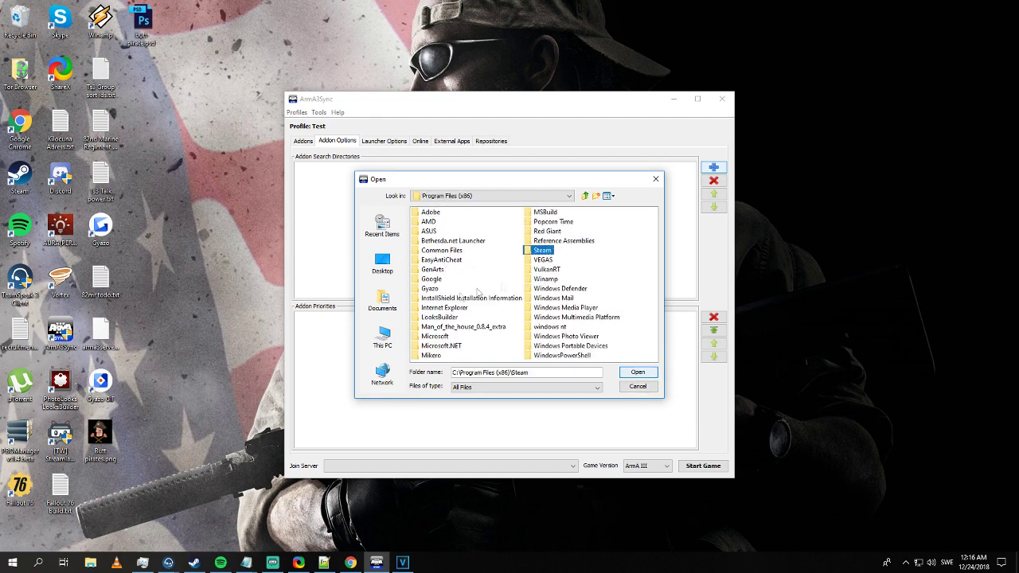
double_click(544, 251)
double_click(446, 212)
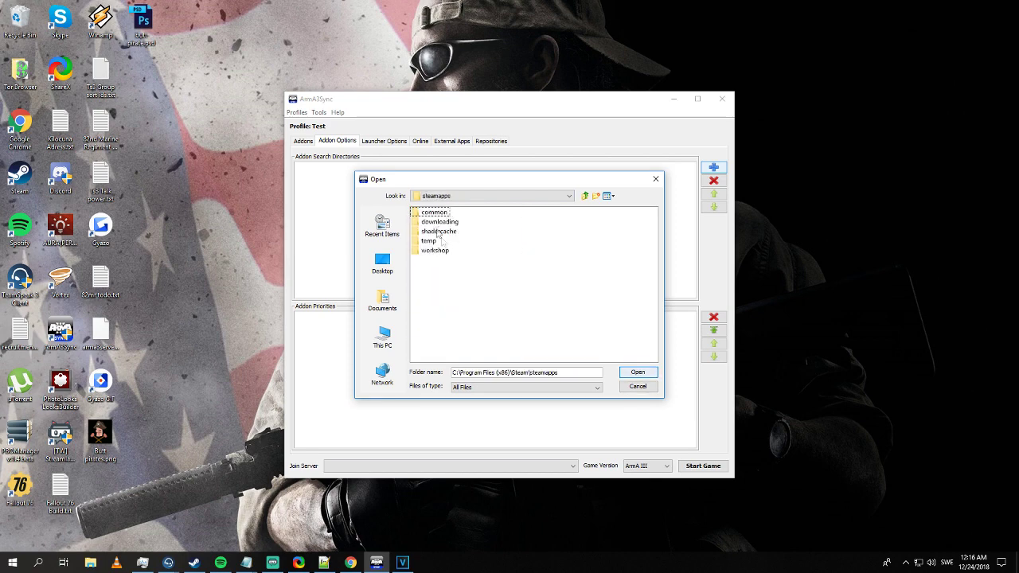
left_click(434, 213)
left_click(433, 213)
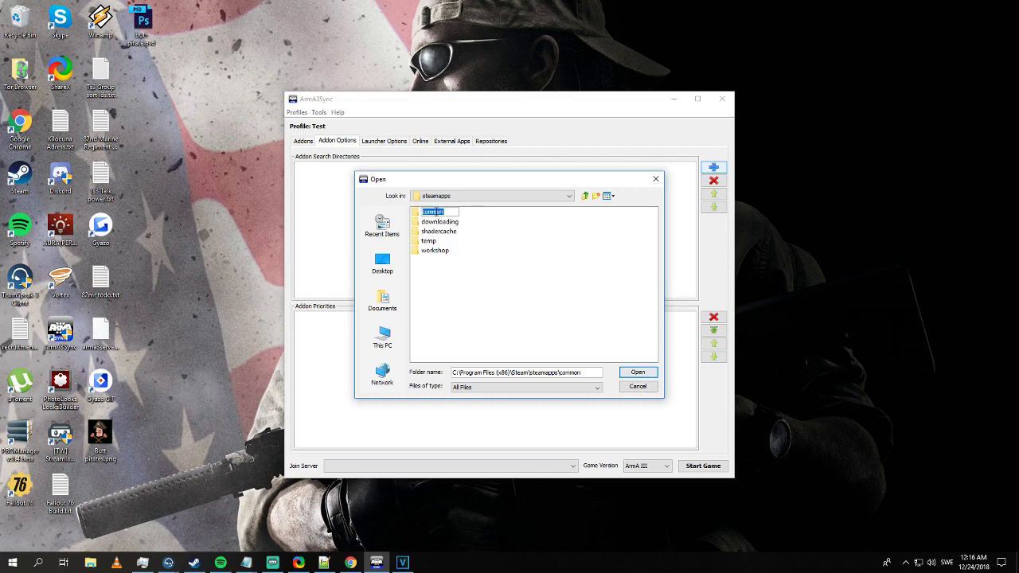
double_click(437, 213)
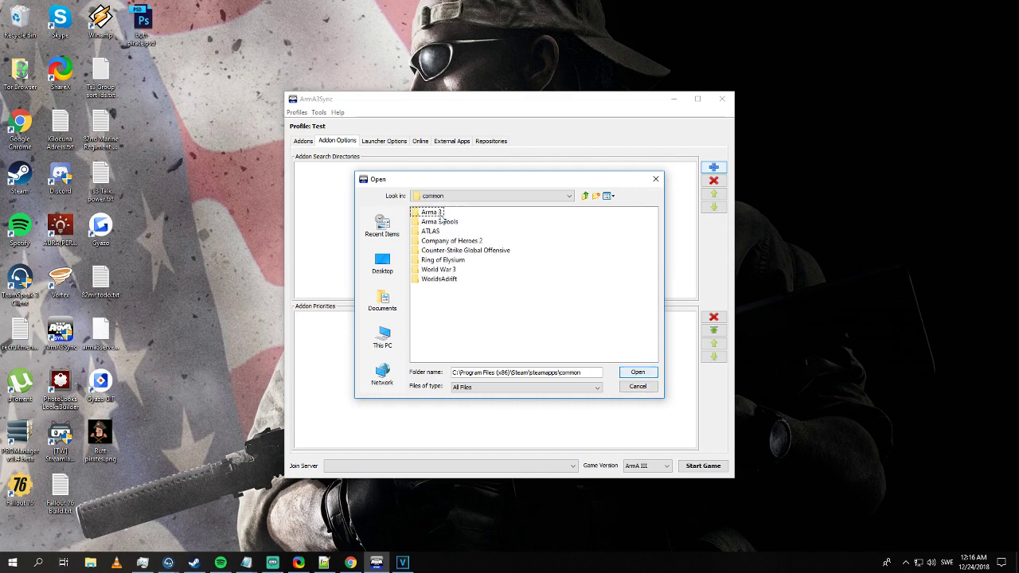
Step: Add the 82ndMR folder inside Arma 3 as the profile's addon search directory
double_click(437, 213)
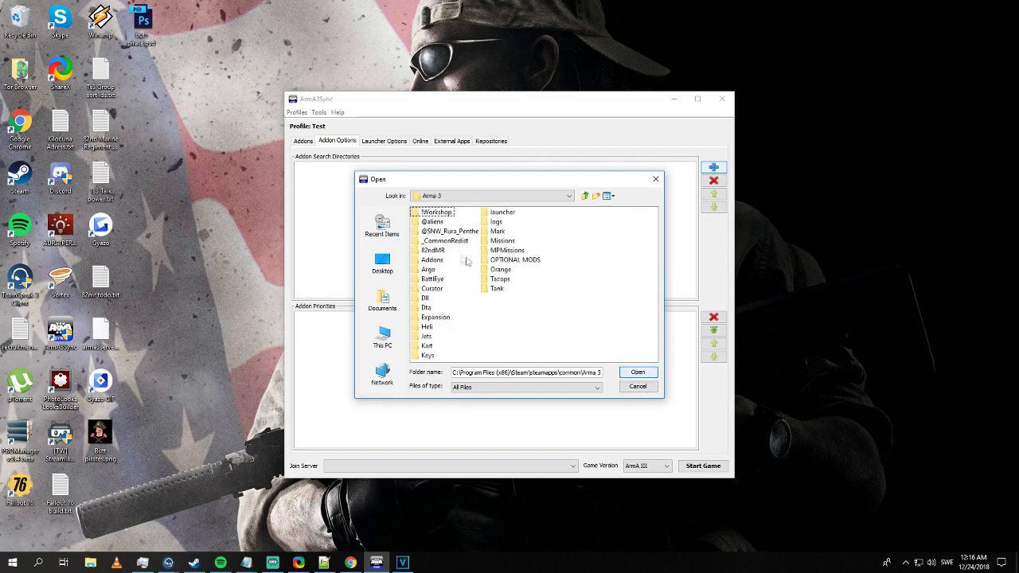
left_click(436, 252)
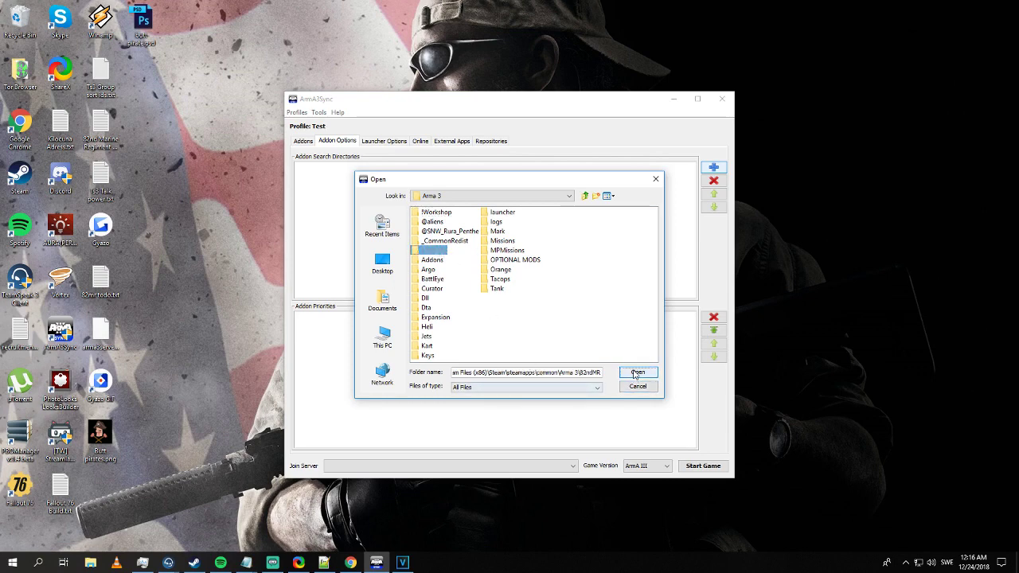
key("Return")
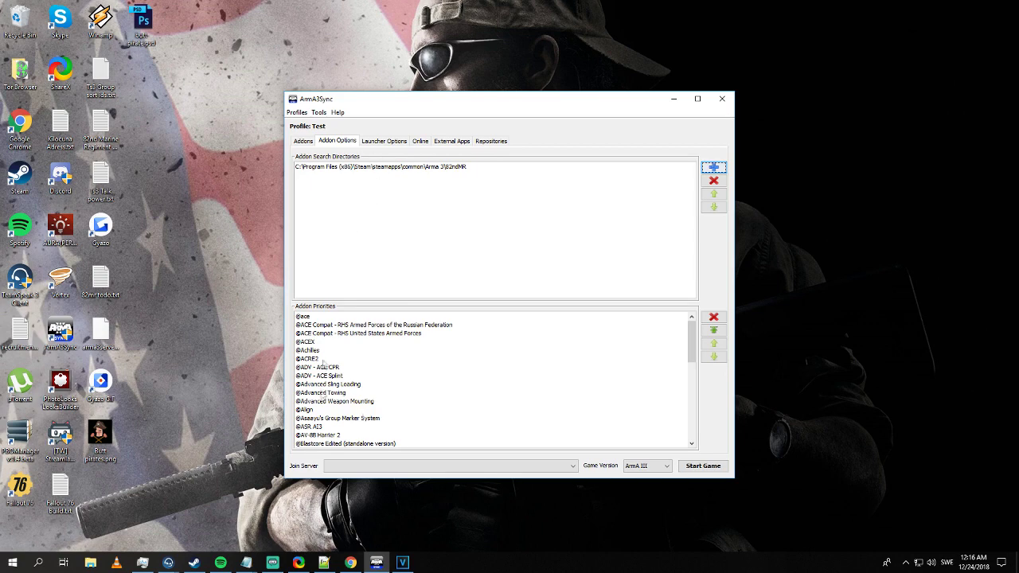
Step: Enable the Profile launcher option for the Test profile and assign the player's own game profile to it
left_click(387, 142)
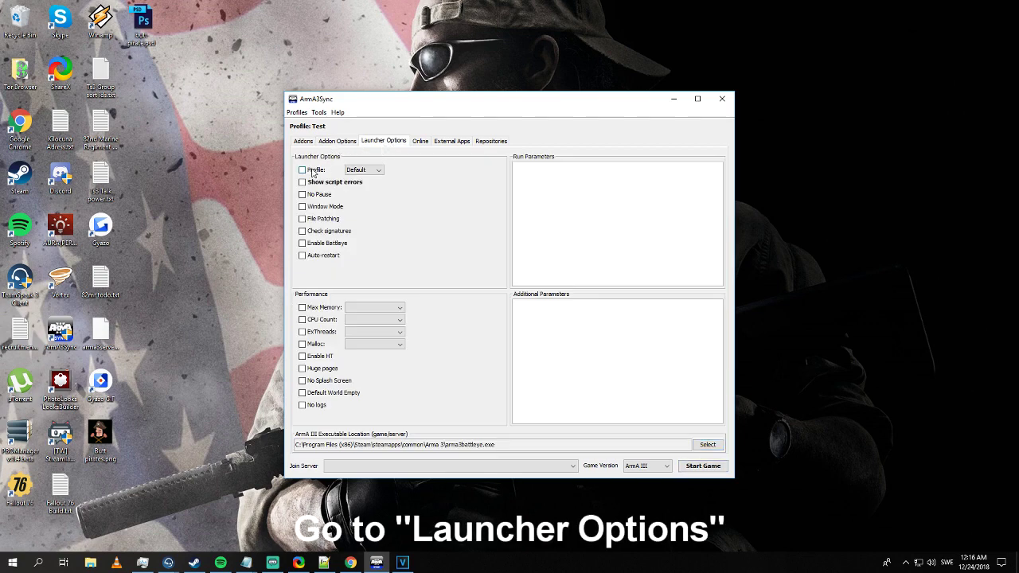
left_click(313, 172)
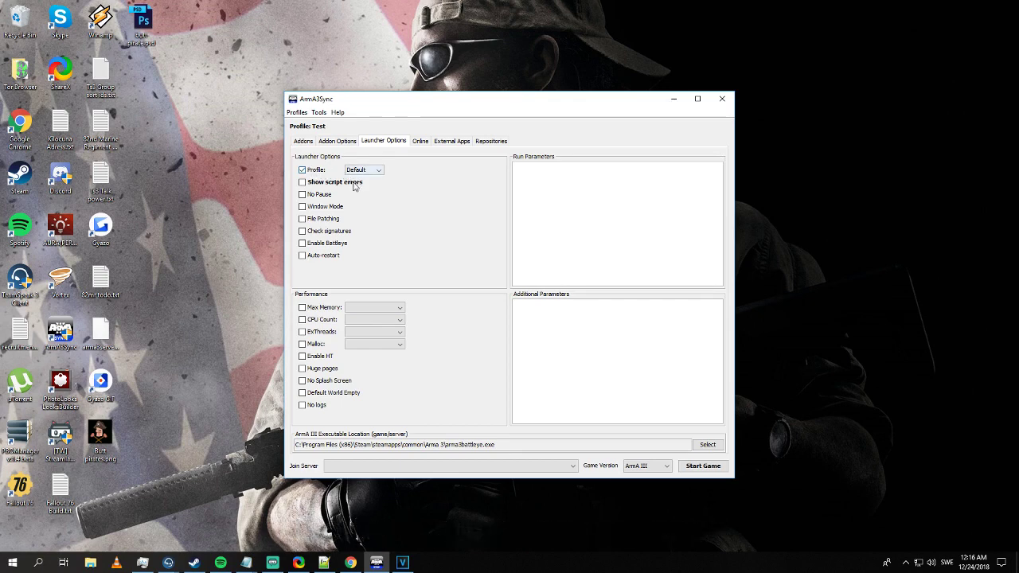
left_click(365, 171)
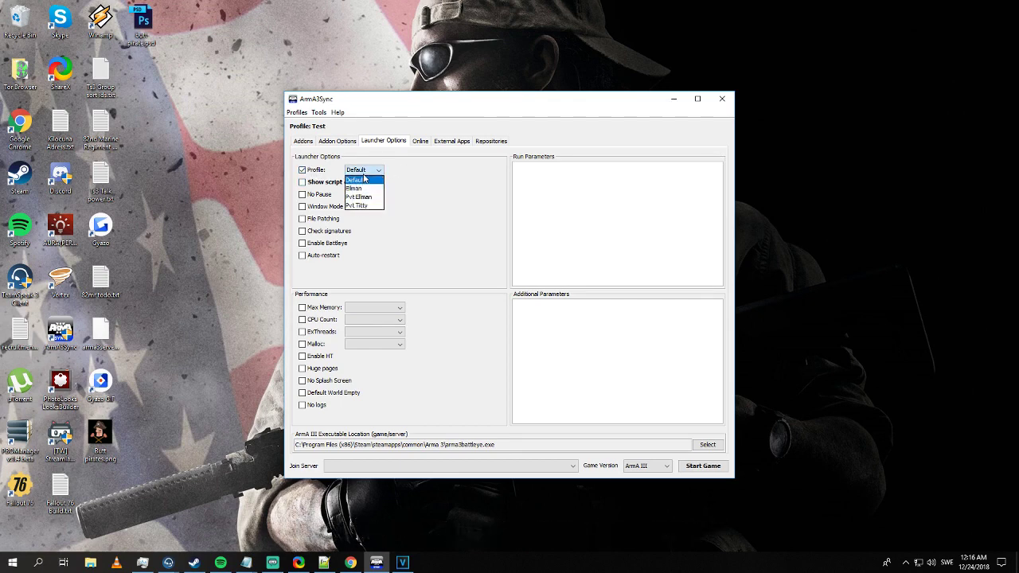
left_click(360, 197)
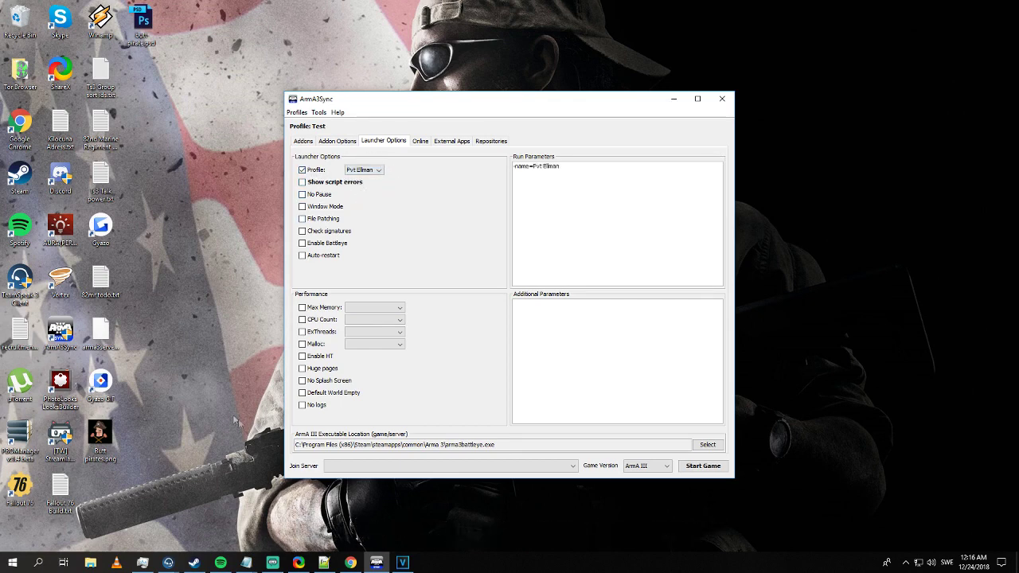
Step: Enable the No Splash Screen and Default World Empty performance options, leaving No logs off
left_click(310, 383)
left_click(351, 393)
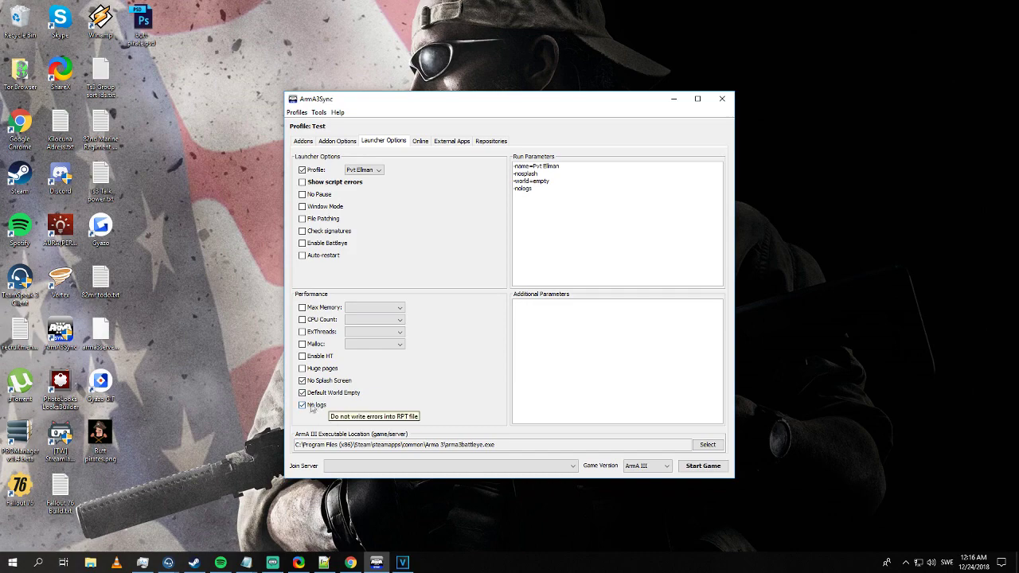
left_click(317, 407)
Step: Set the ArmA III executable location to arma3_x64.exe in the Arma 3 folder
left_click(708, 444)
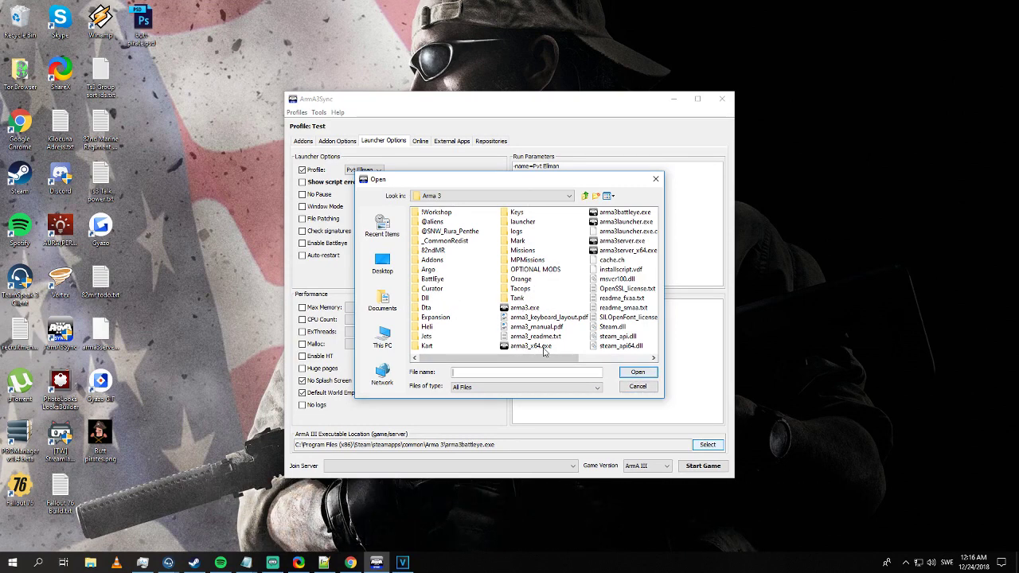
left_click(527, 346)
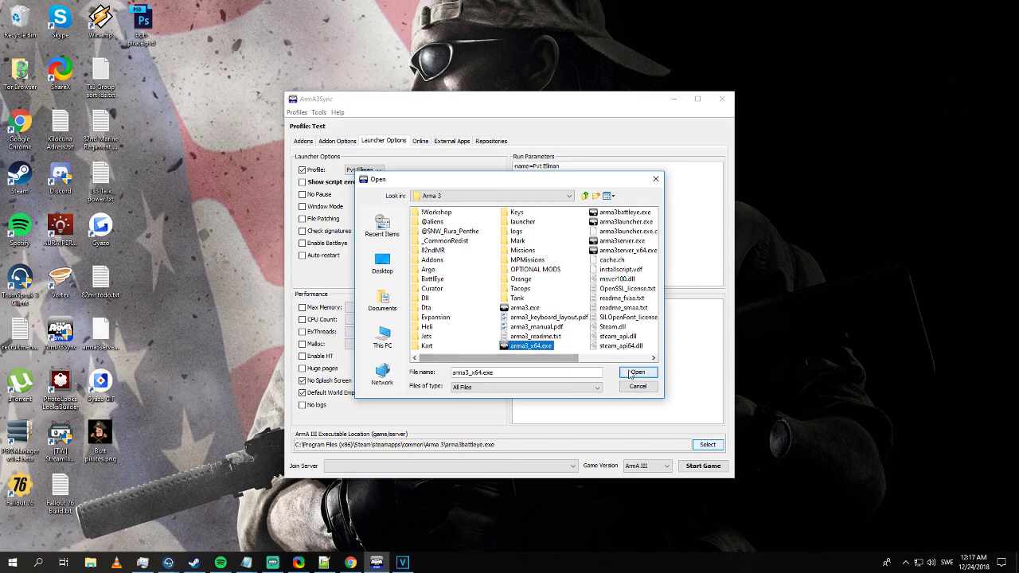
double_click(532, 347)
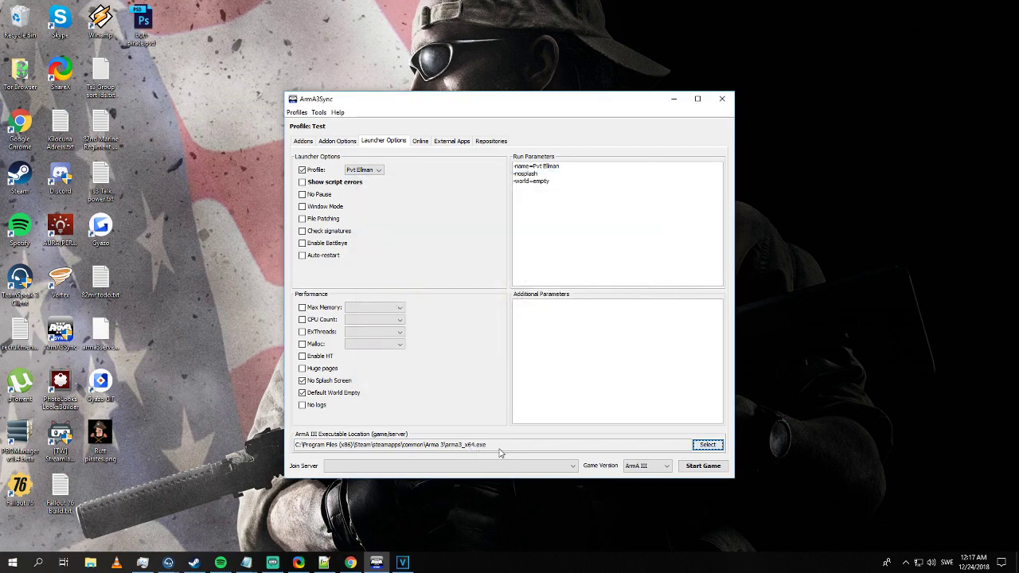
Step: Start a new addon repository and copy the autoconfig URL from the untitled Notepad note
left_click(491, 140)
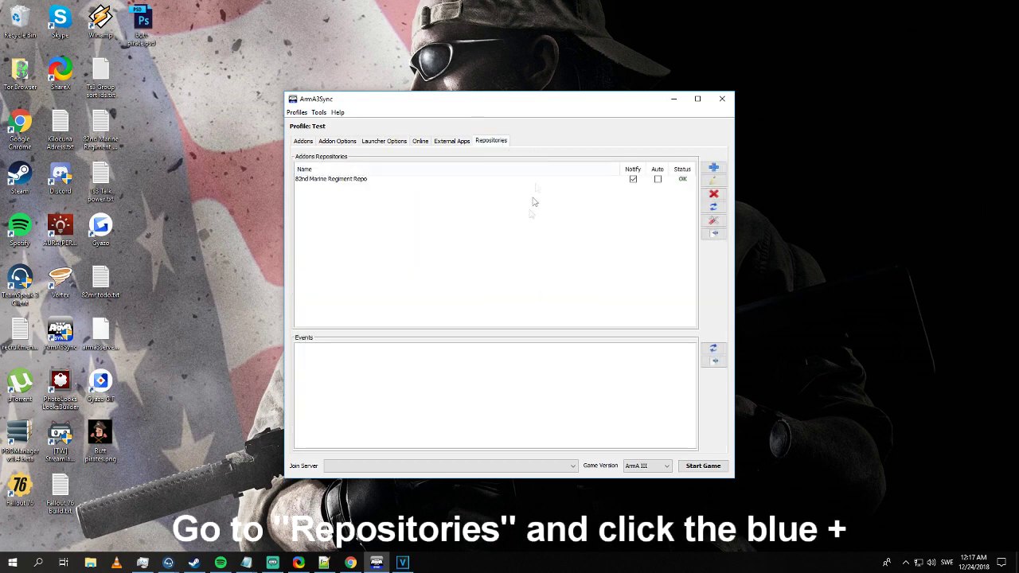
left_click(714, 168)
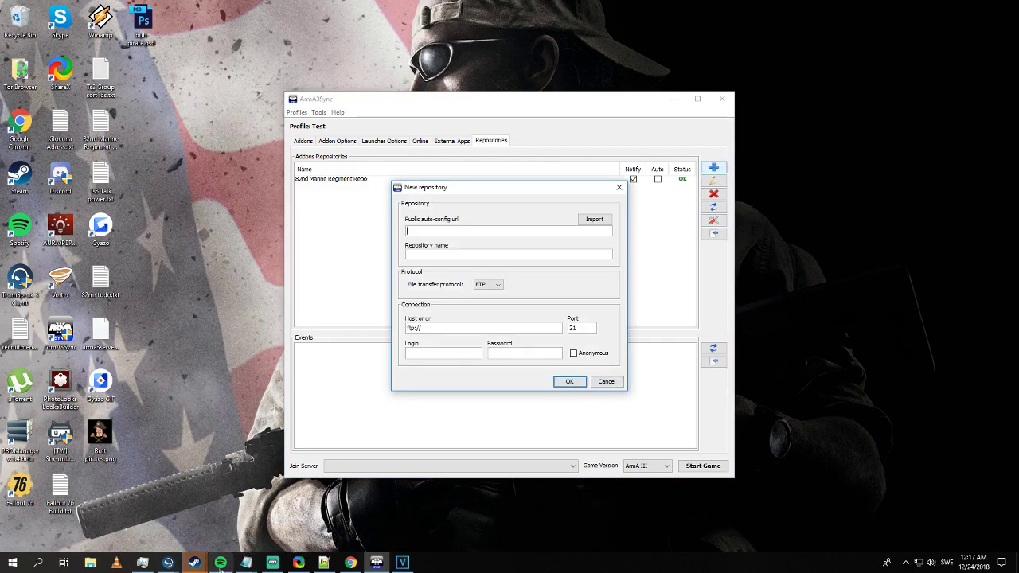
mouse_move(246, 563)
left_click(289, 541)
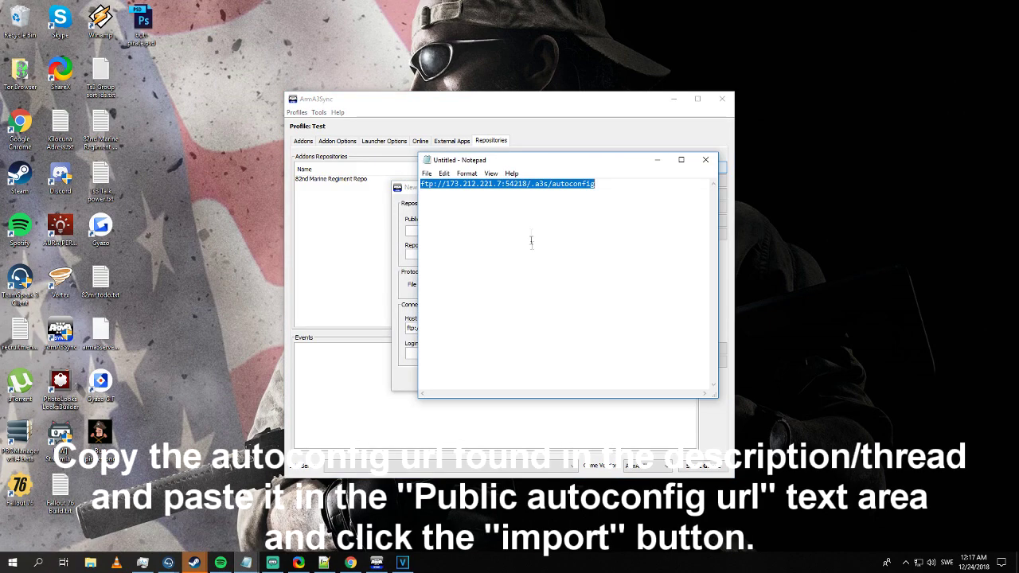
right_click(539, 186)
left_click(565, 218)
left_click(656, 159)
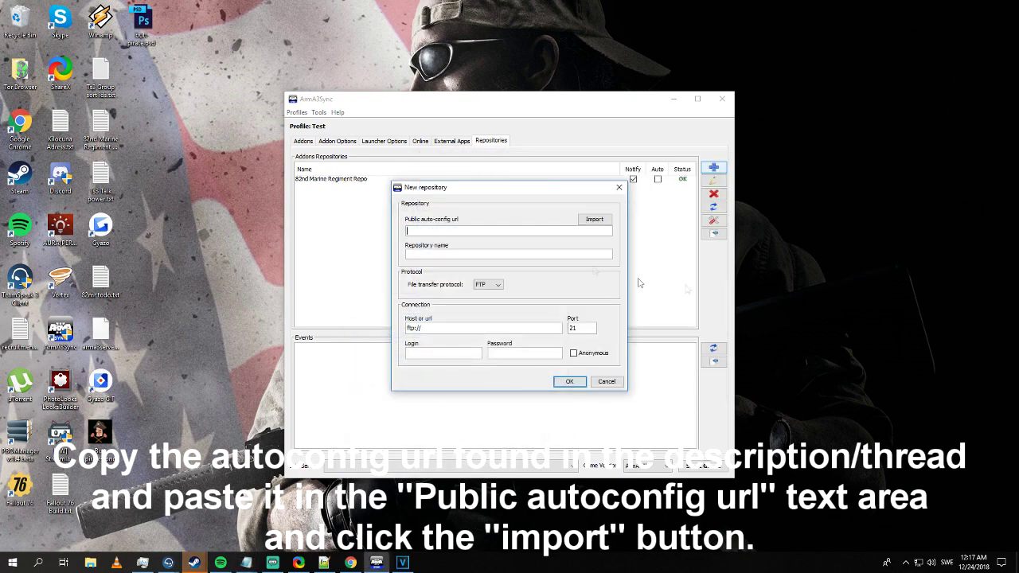
Step: Import the repository details from ftp://173.212.221.7:54218/.a3s/autoconfig and dismiss the new repository without saving it
key("ctrl+v")
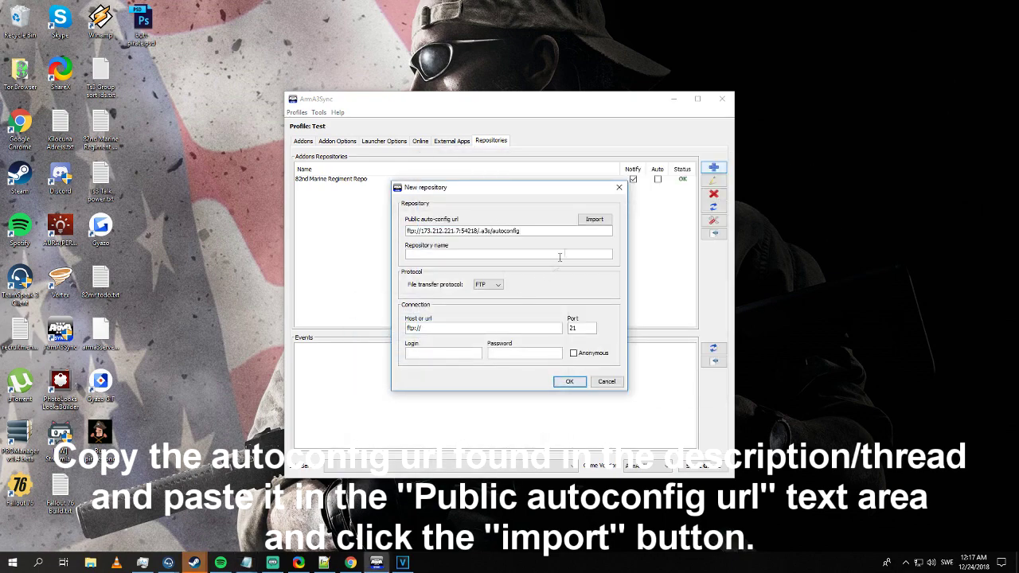
left_click(590, 221)
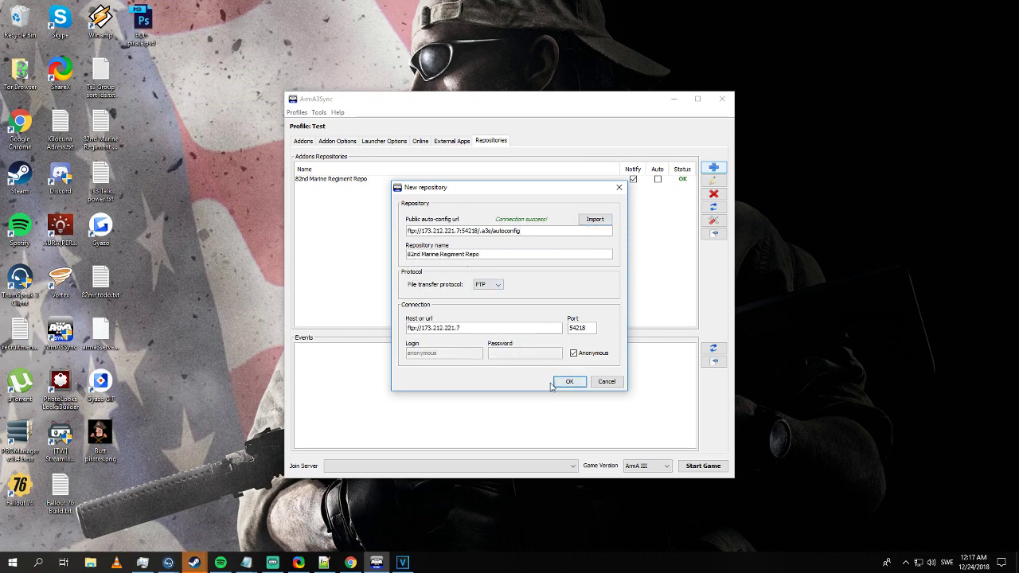
left_click(605, 381)
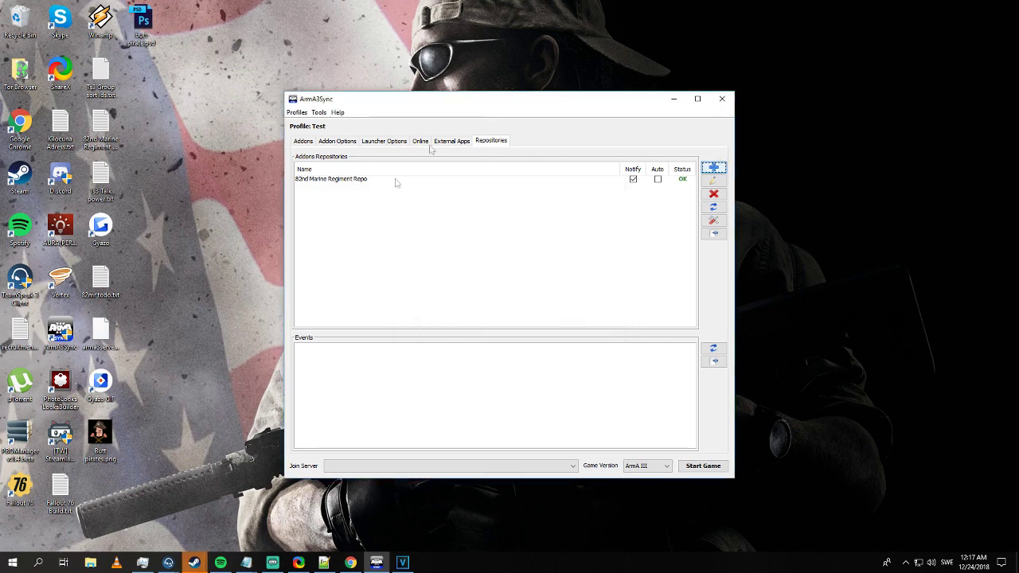
Step: Connect to the 82nd Marine Regiment Repo and select all its addons for download, checking the contents of OPTIONAL MODS
left_click(633, 179)
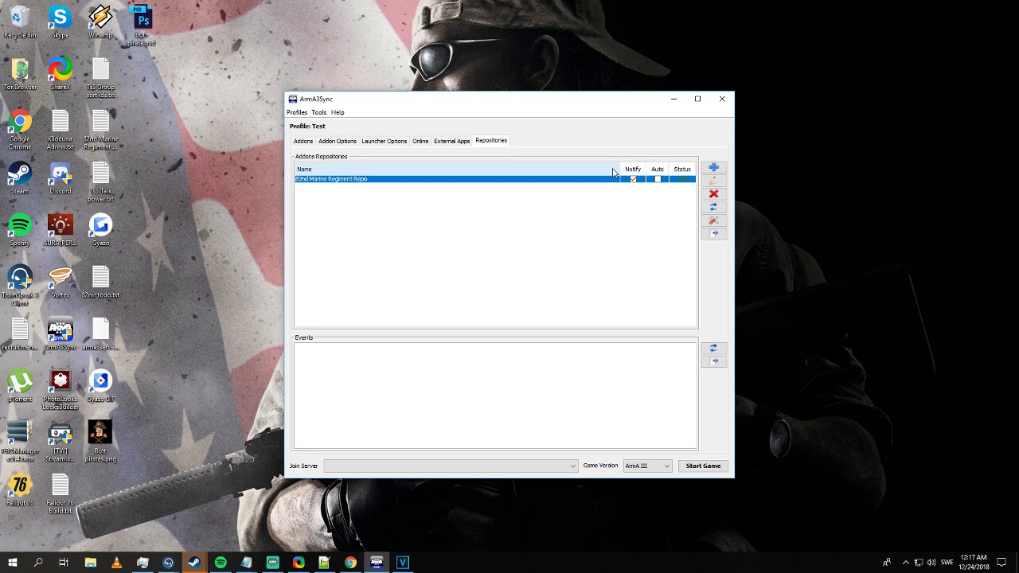
left_click(714, 235)
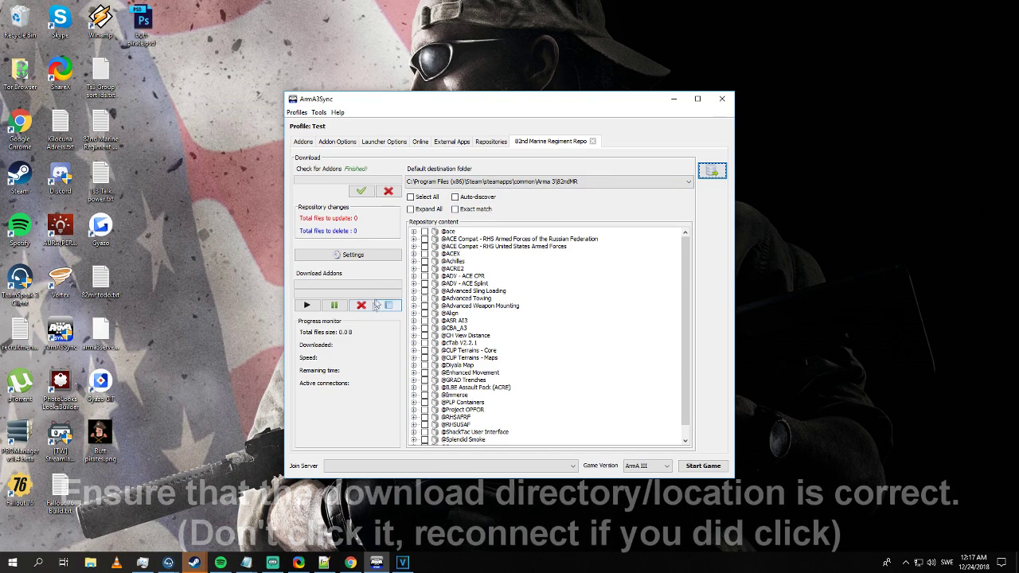
left_click(413, 198)
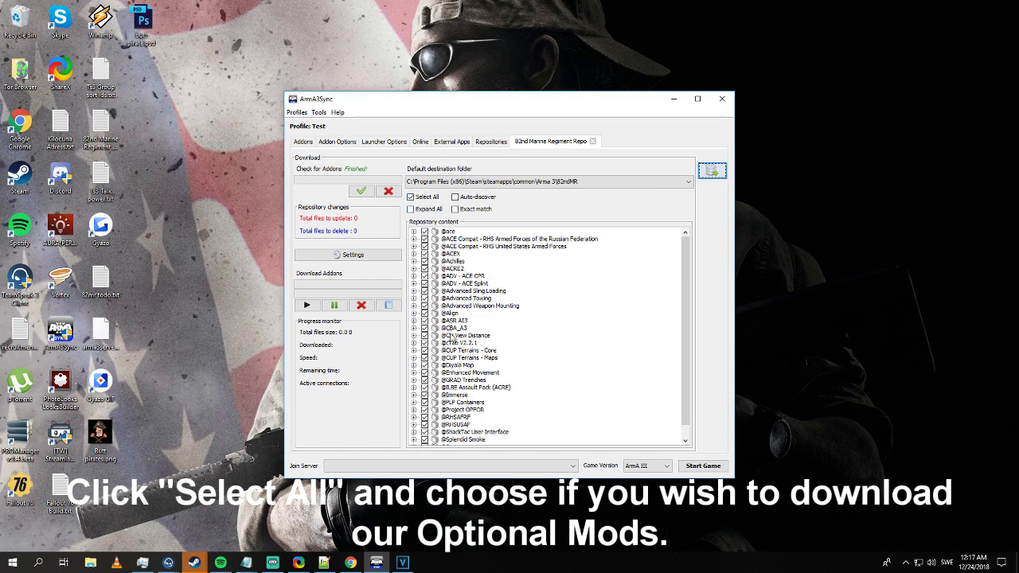
scroll(451, 338, "down", 1)
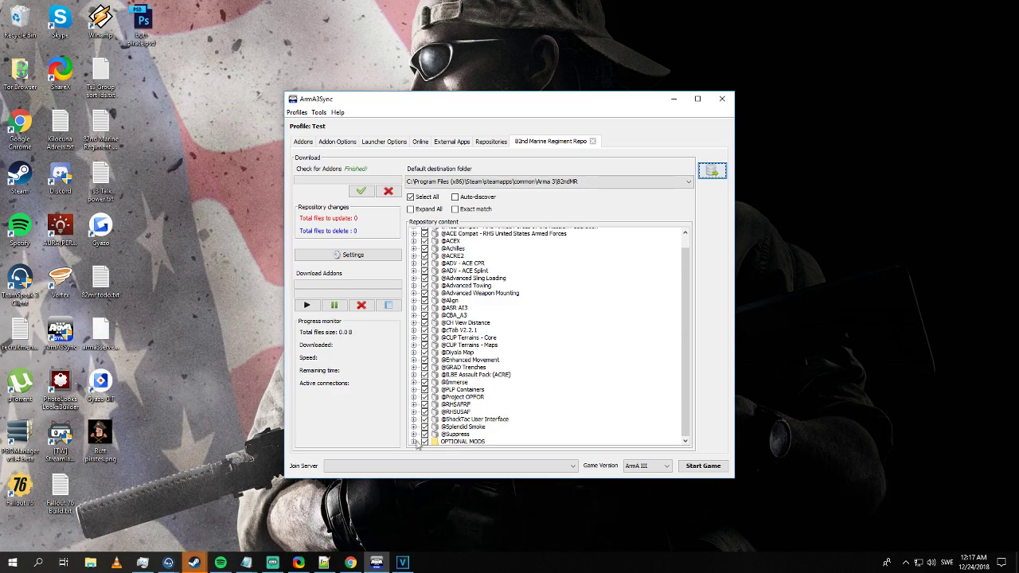
left_click(413, 440)
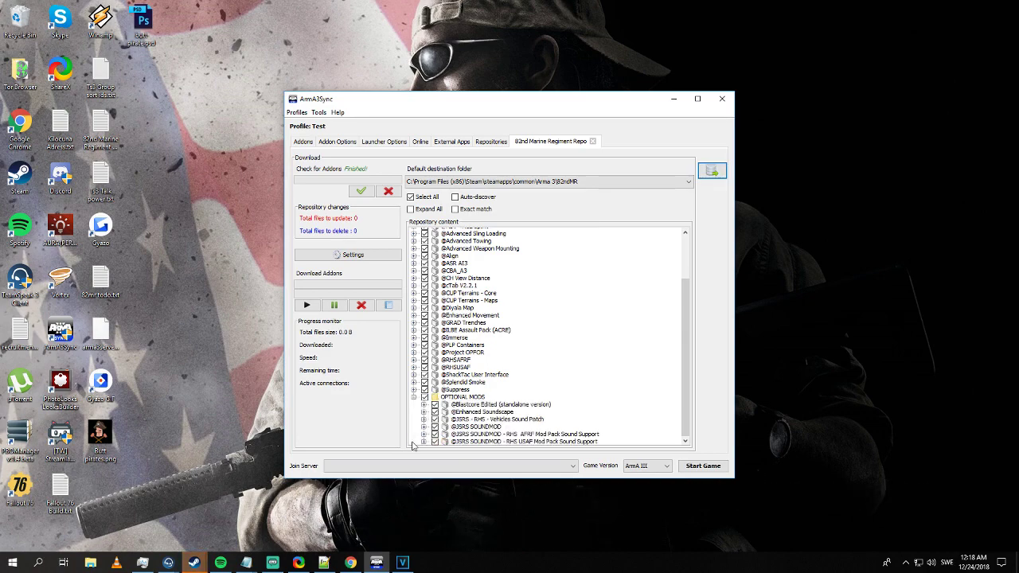
left_click(413, 397)
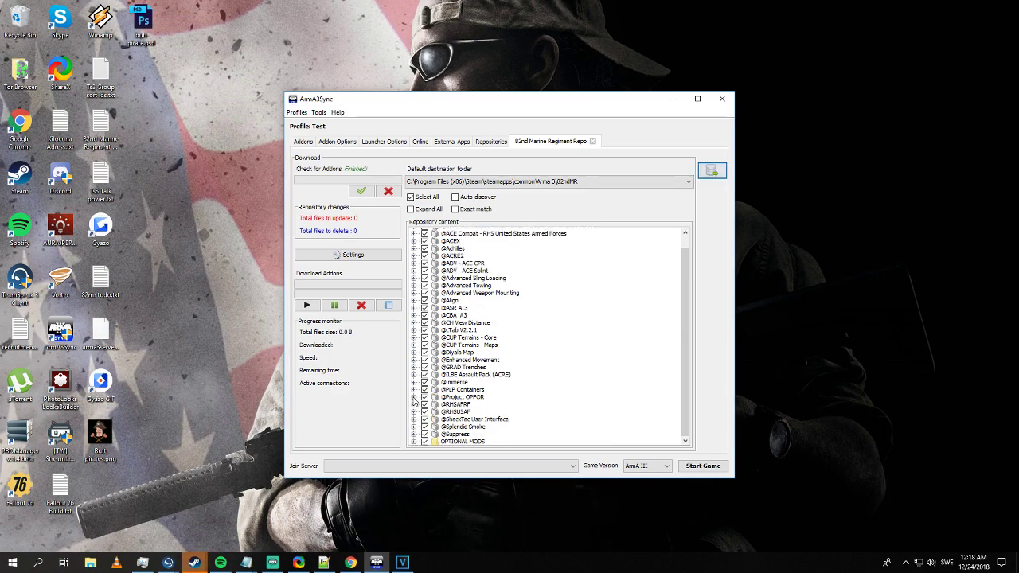
Step: Review the download settings, start downloading the selected addons and close the 82nd Marine Regiment Repo page
left_click(353, 256)
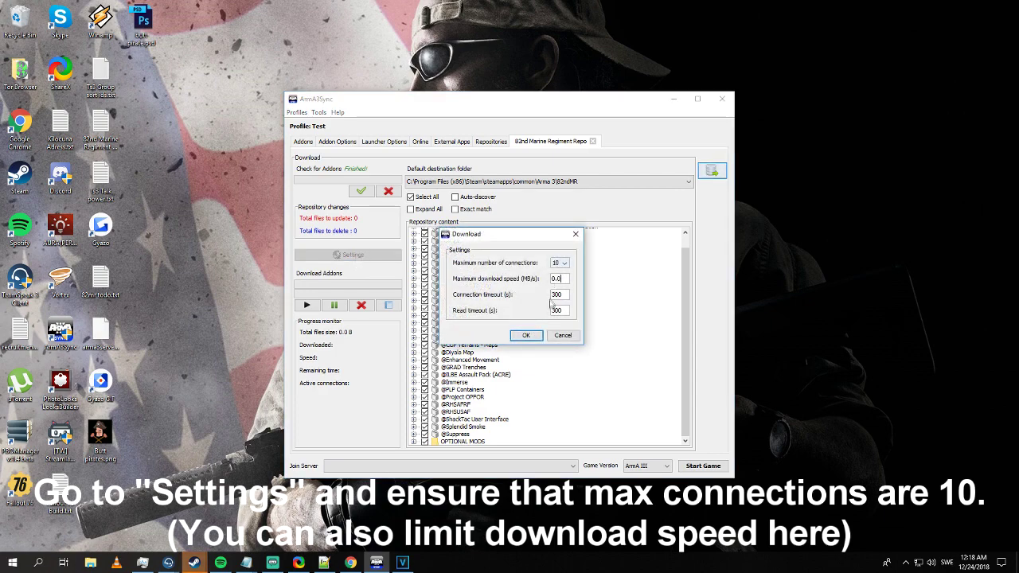
left_click(563, 336)
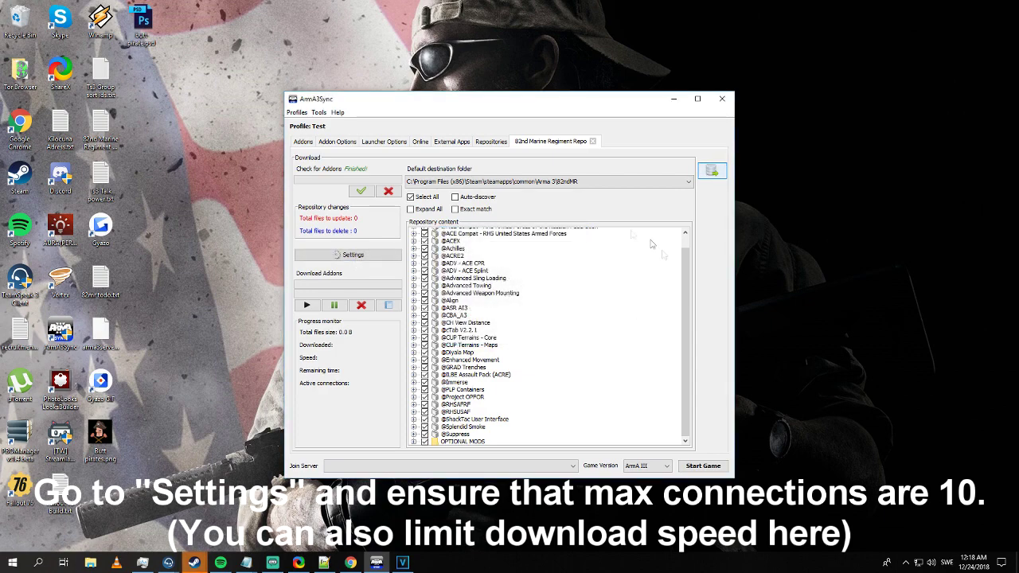
left_click(307, 306)
left_click(494, 319)
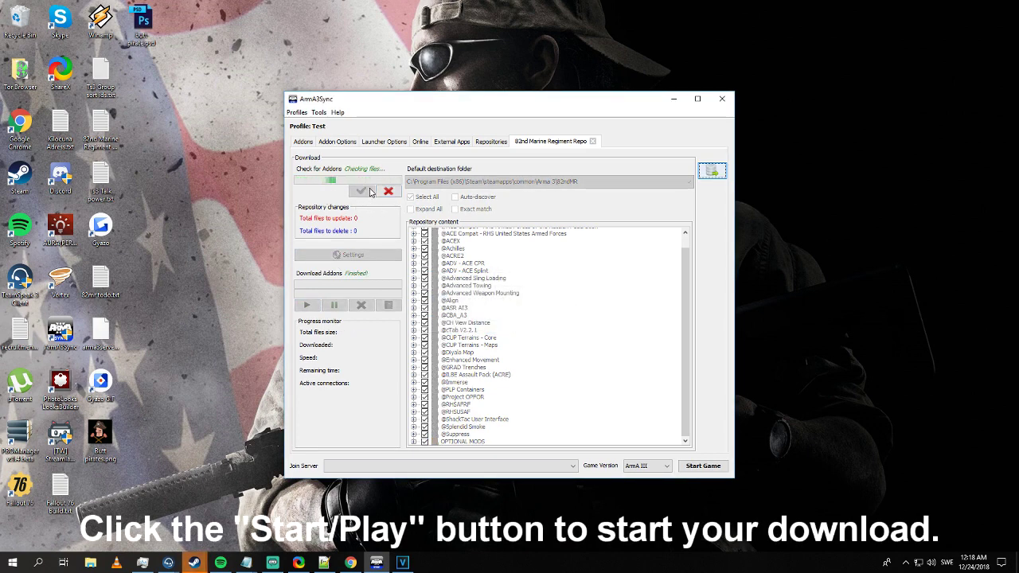
left_click(593, 142)
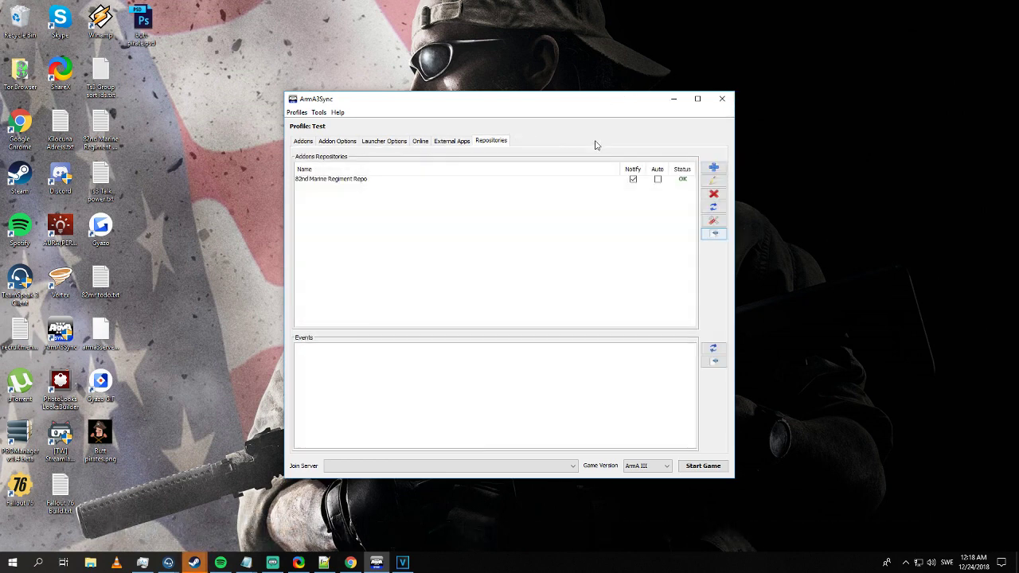
Step: Add the 82nd Marine Regiment Repo modset to the profile's addon groups
left_click(305, 143)
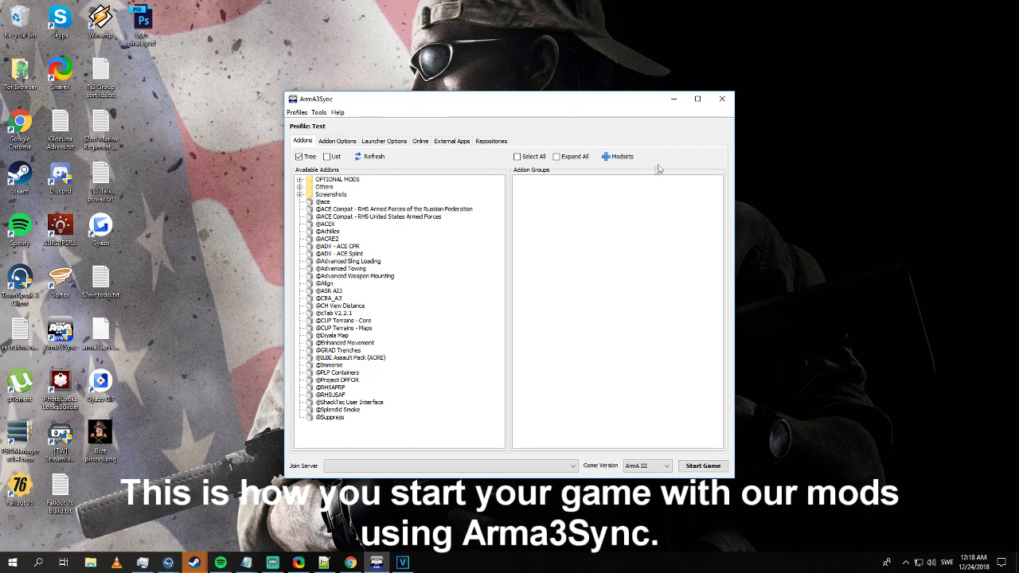
left_click(629, 157)
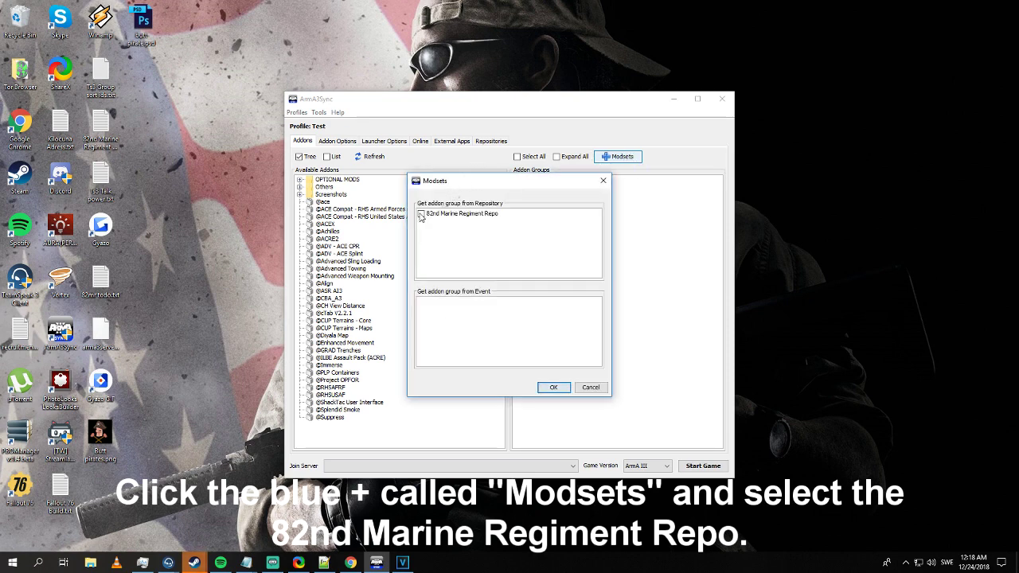
left_click(421, 214)
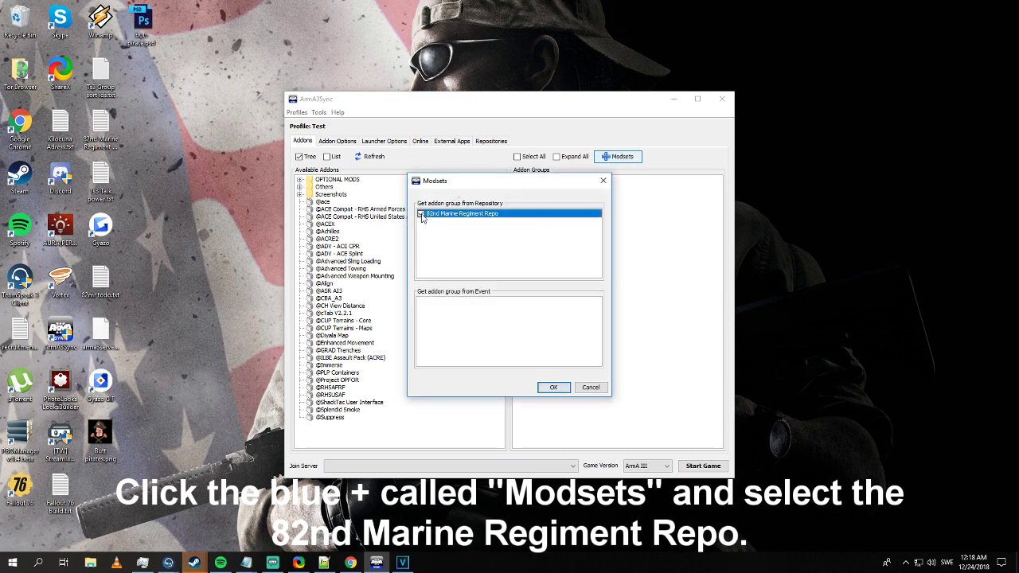
left_click(553, 387)
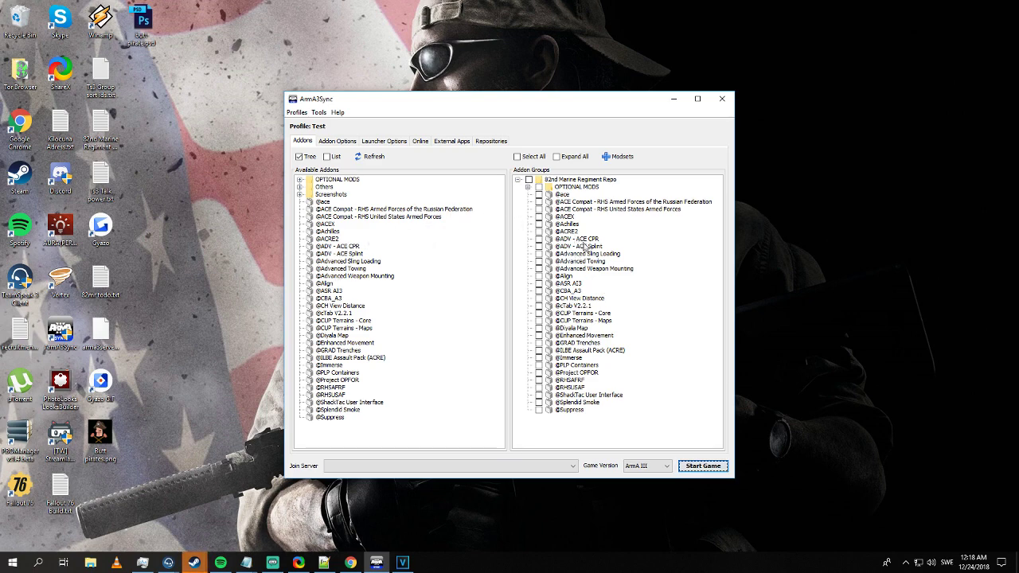
Step: Try ticking the 82nd Marine Regiment Repo addon group for launch, and collapse its addon list
left_click(561, 180)
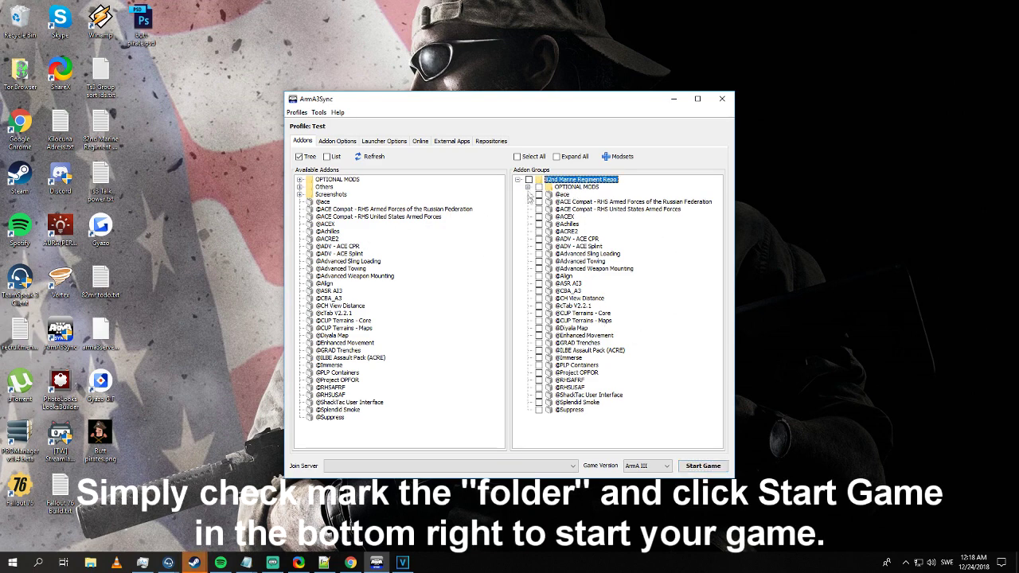
left_click(528, 181)
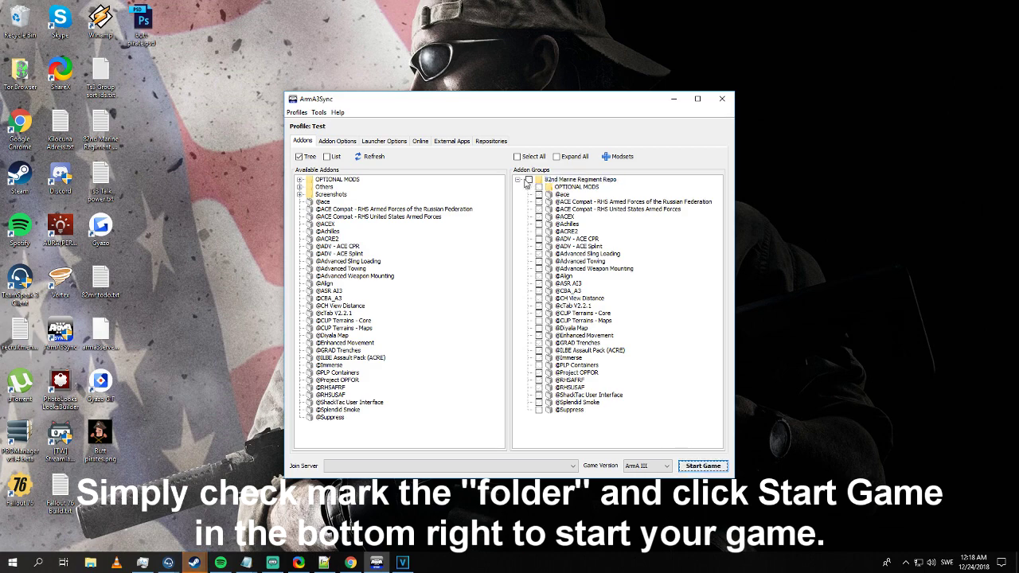
left_click(517, 180)
right_click(545, 221)
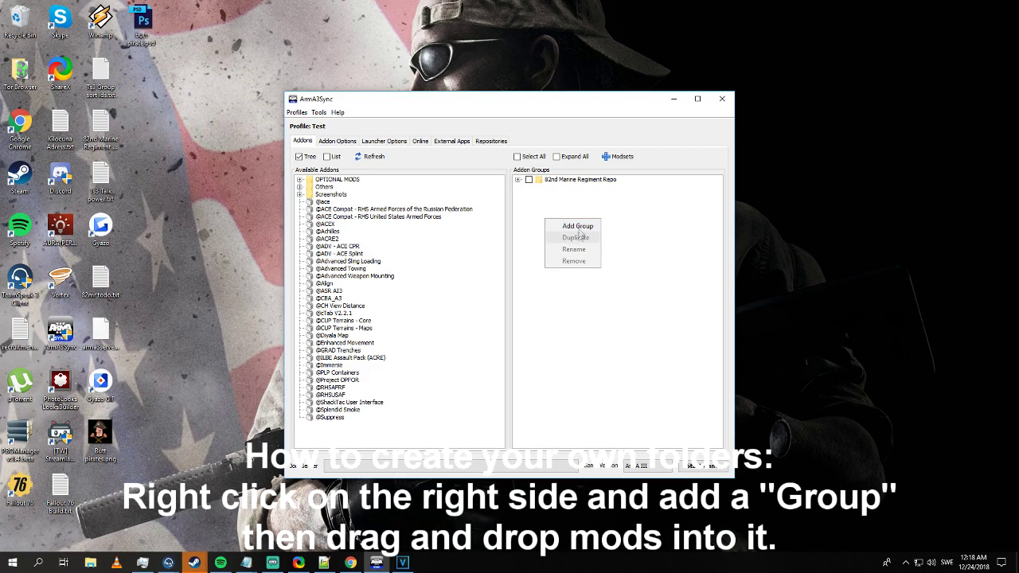
left_click(577, 226)
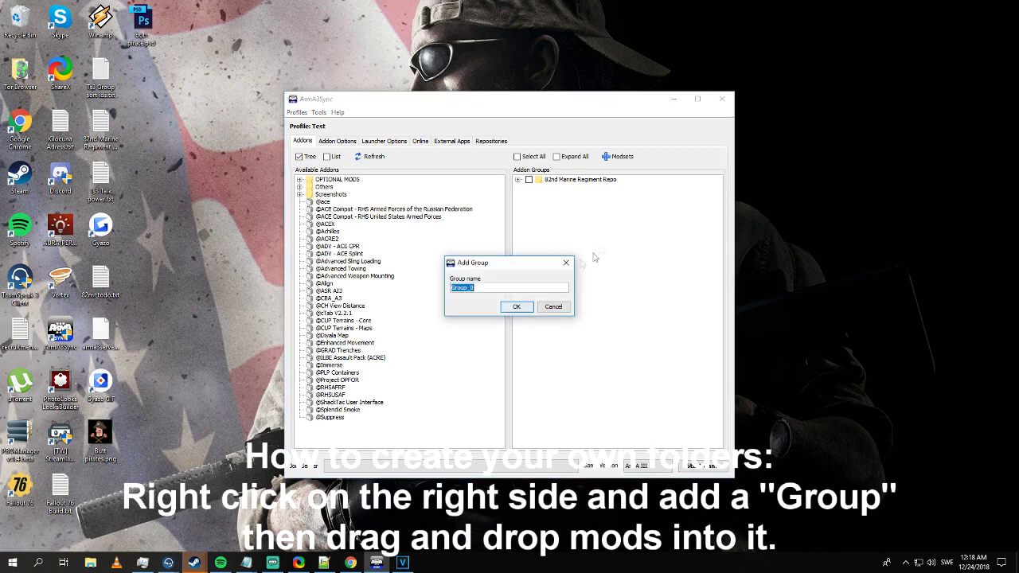
left_click(516, 306)
left_click_drag(556, 192, 547, 195)
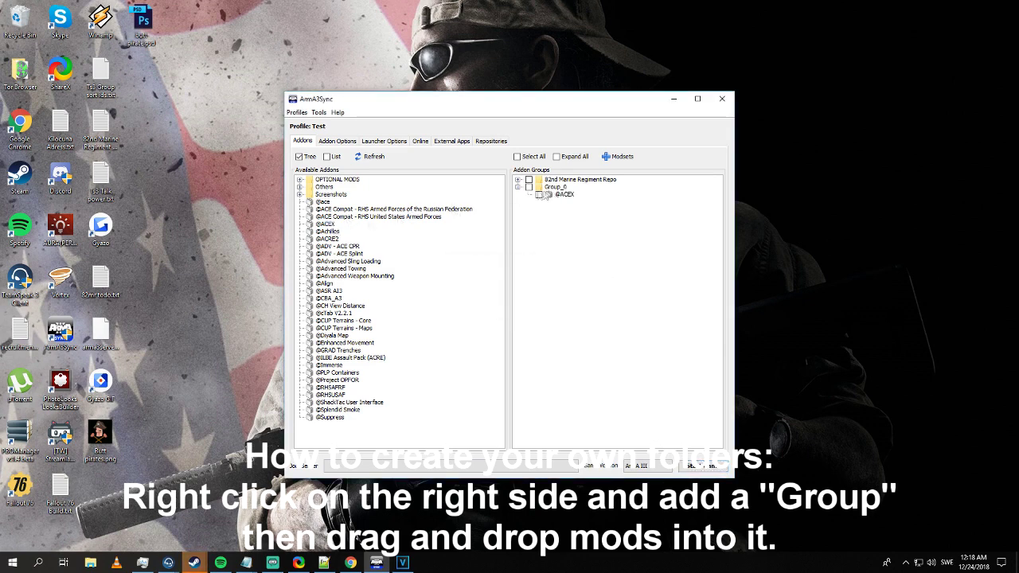
left_click(555, 186)
key("Delete")
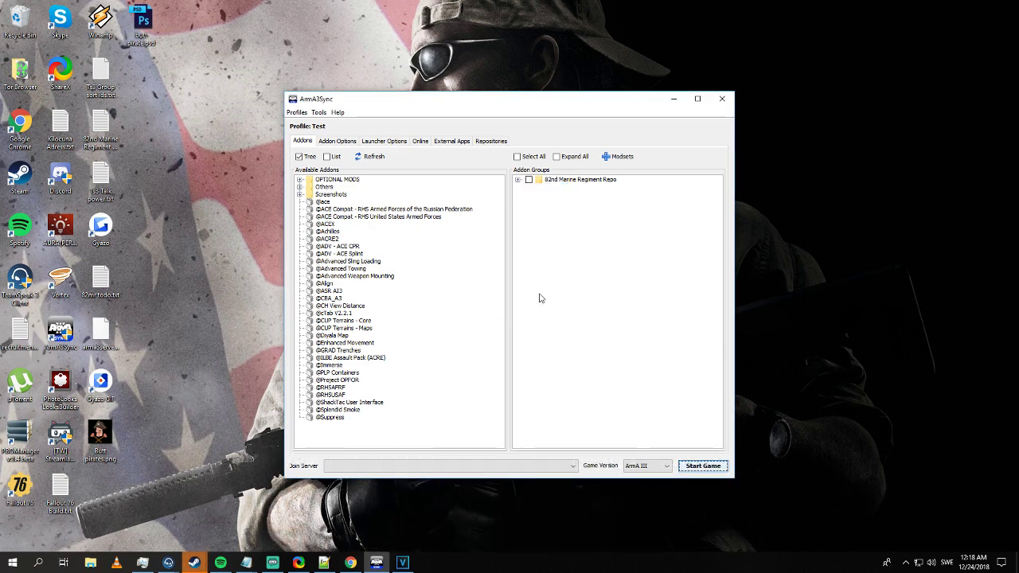